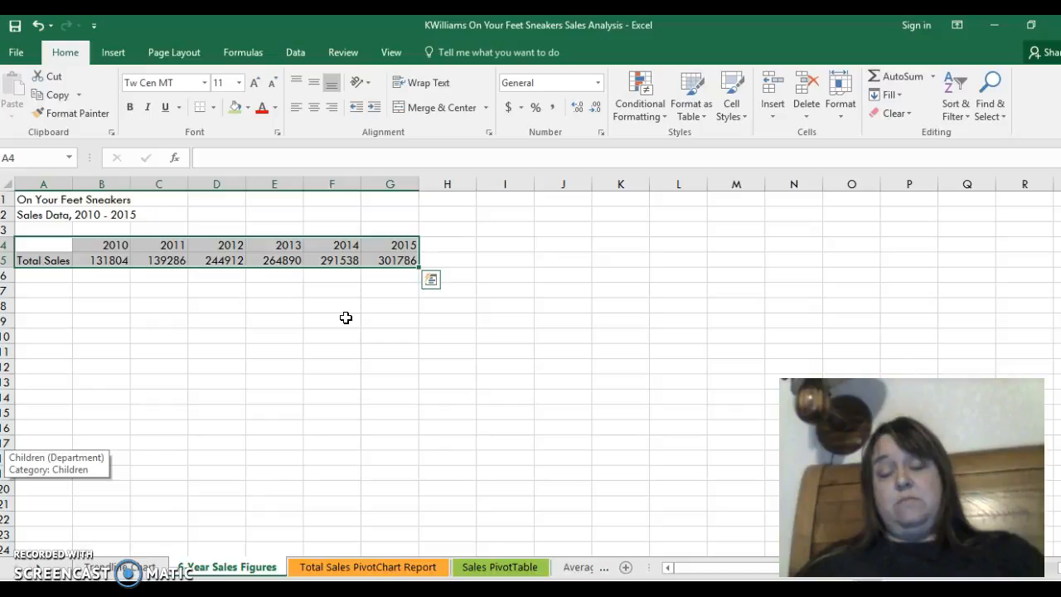
- Insert a Line with Markers chart of the 2010–2015 total sales in A4:G5, and undo the insertion
{"action": "left_click", "coordinate": [114, 52]}
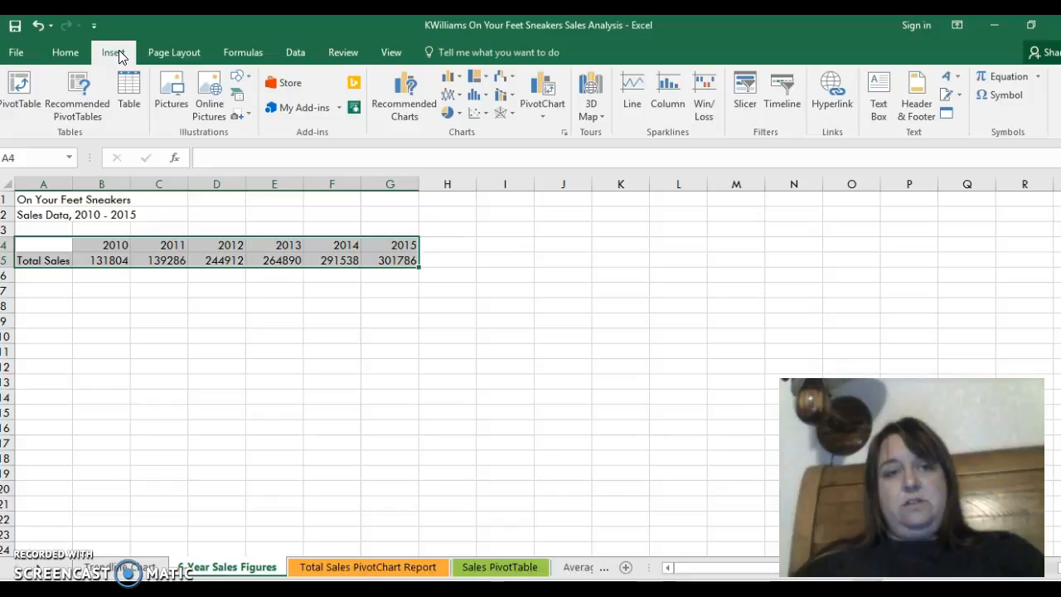
{"action": "left_click", "coordinate": [563, 135]}
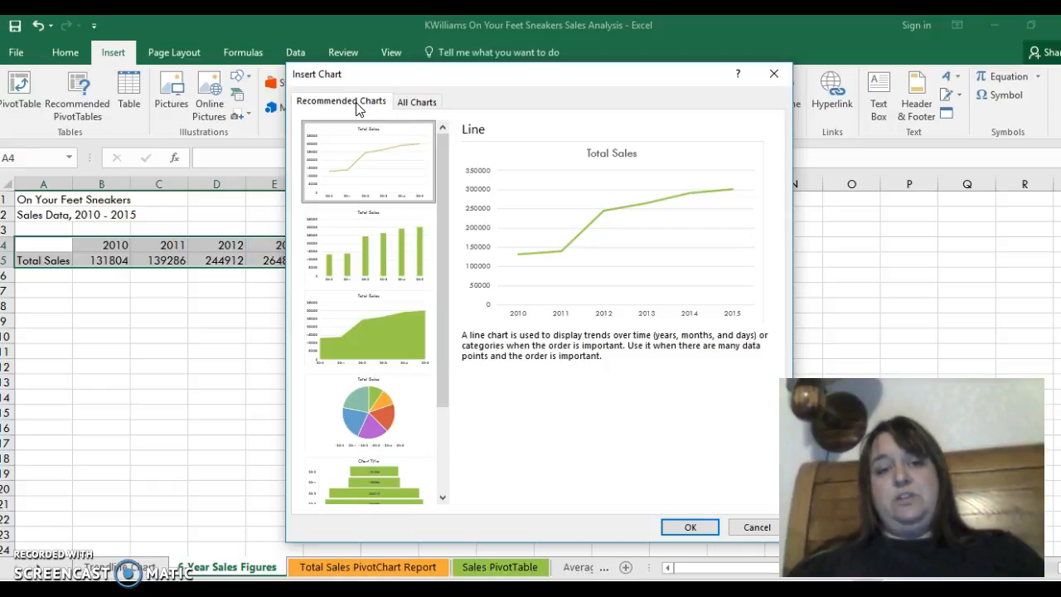
{"action": "left_click", "coordinate": [417, 102]}
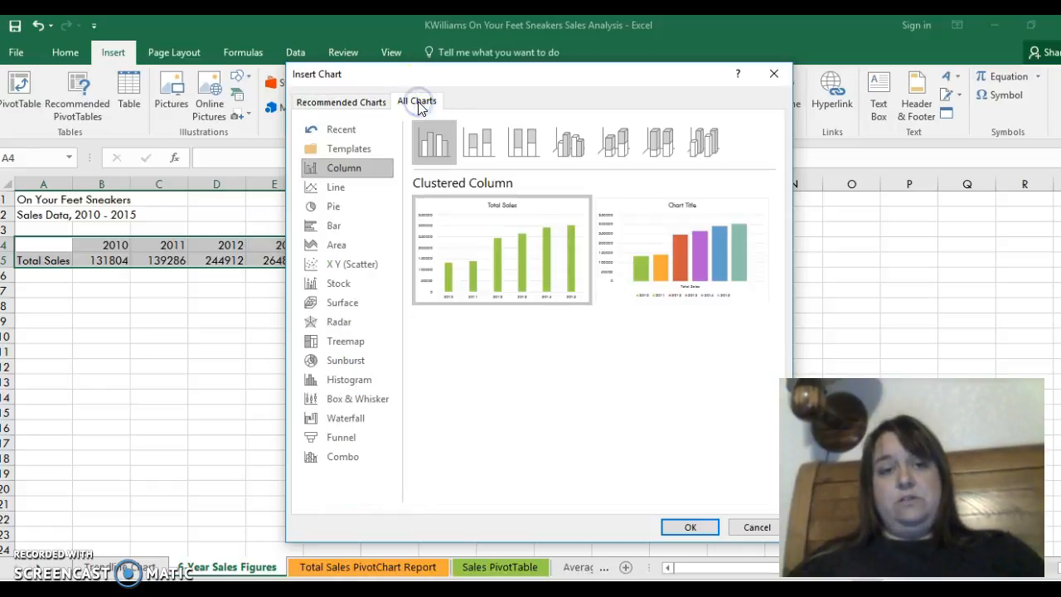
{"action": "left_click", "coordinate": [352, 190]}
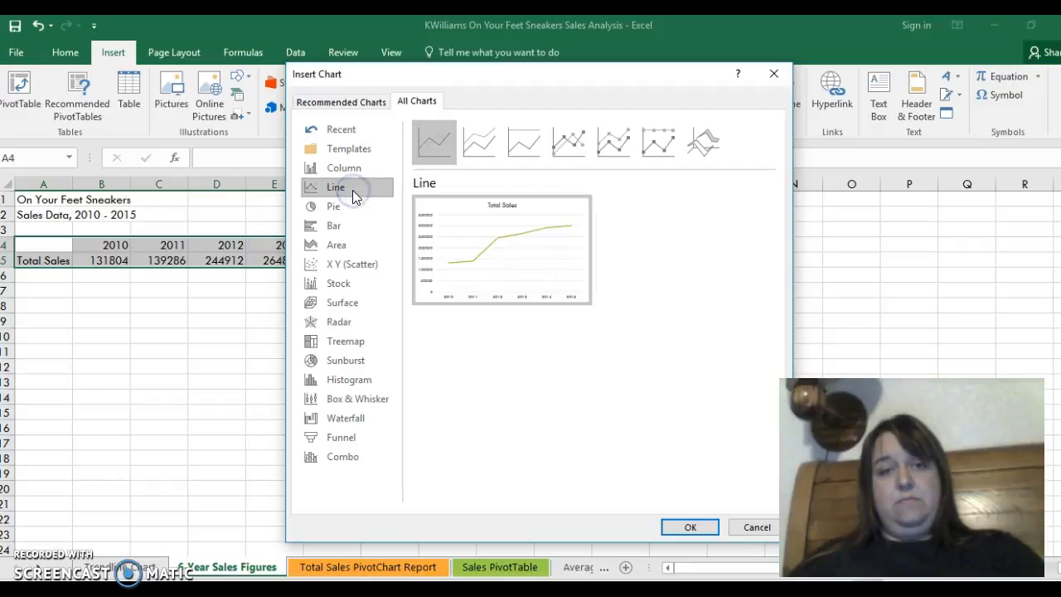
{"action": "left_click", "coordinate": [567, 146]}
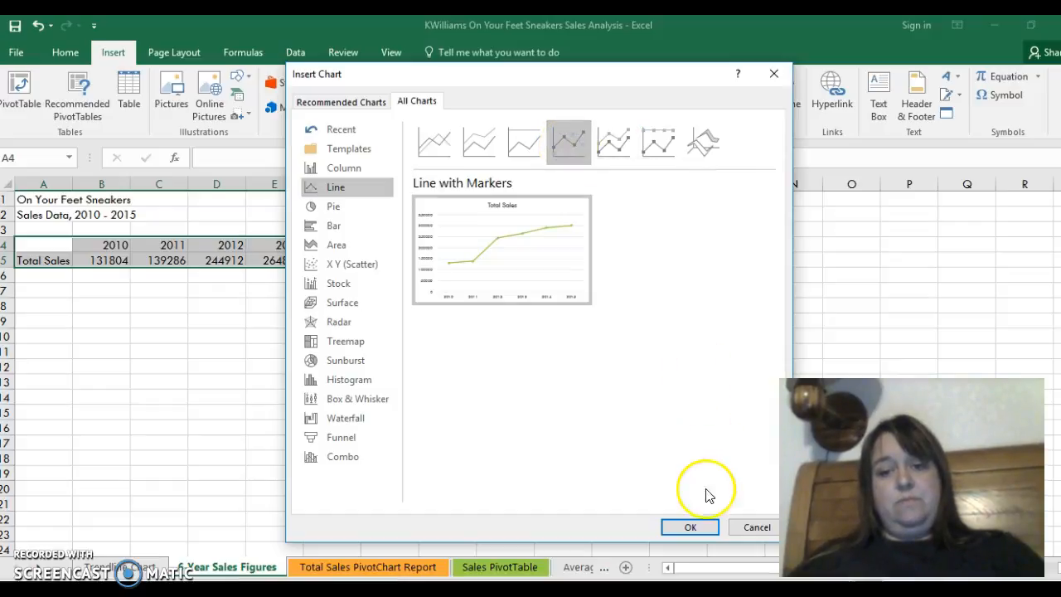
{"action": "left_click", "coordinate": [690, 528]}
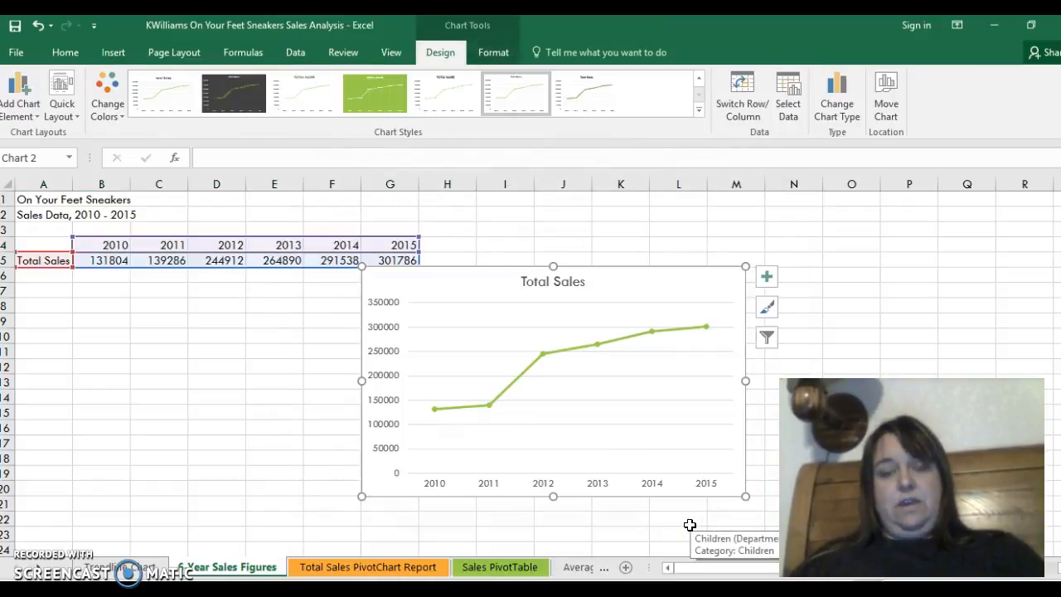
{"action": "left_click", "coordinate": [722, 406]}
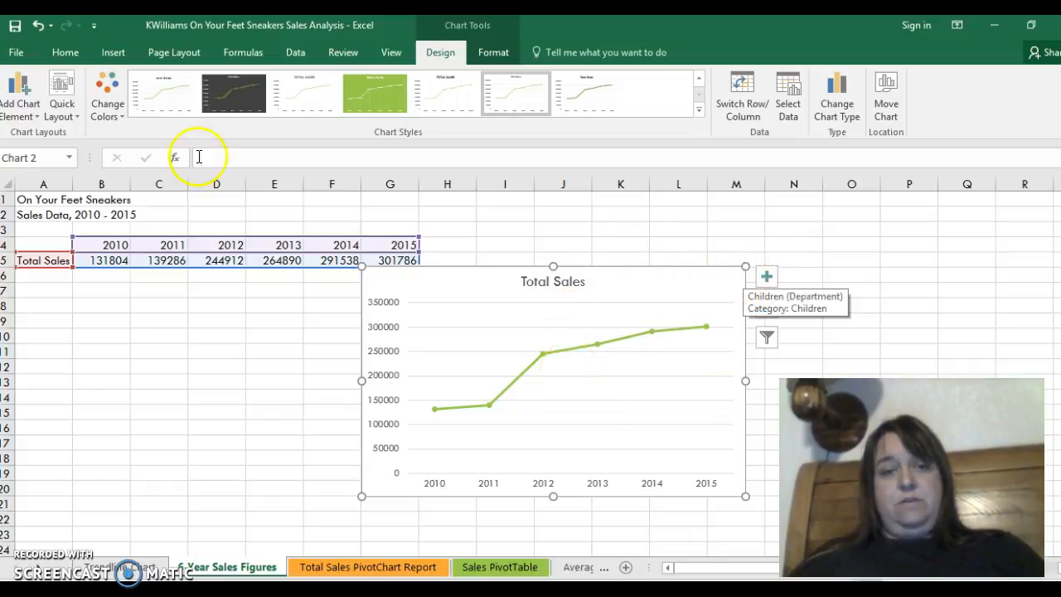
{"action": "left_click", "coordinate": [39, 27]}
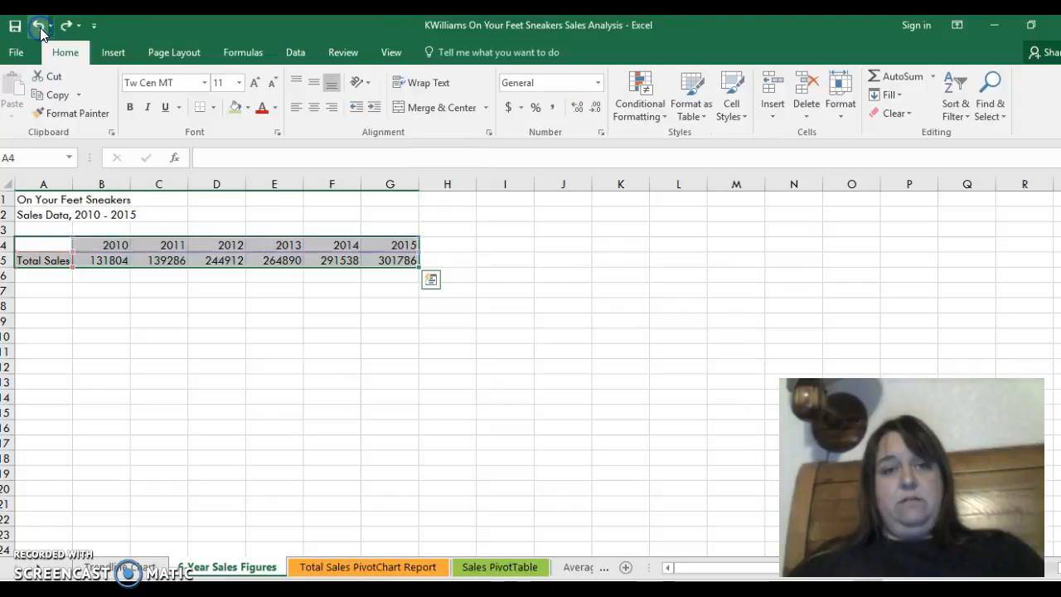
- Open the trendline chart sheet and examine the trendline types that can be added to the chart
{"action": "left_click", "coordinate": [122, 569]}
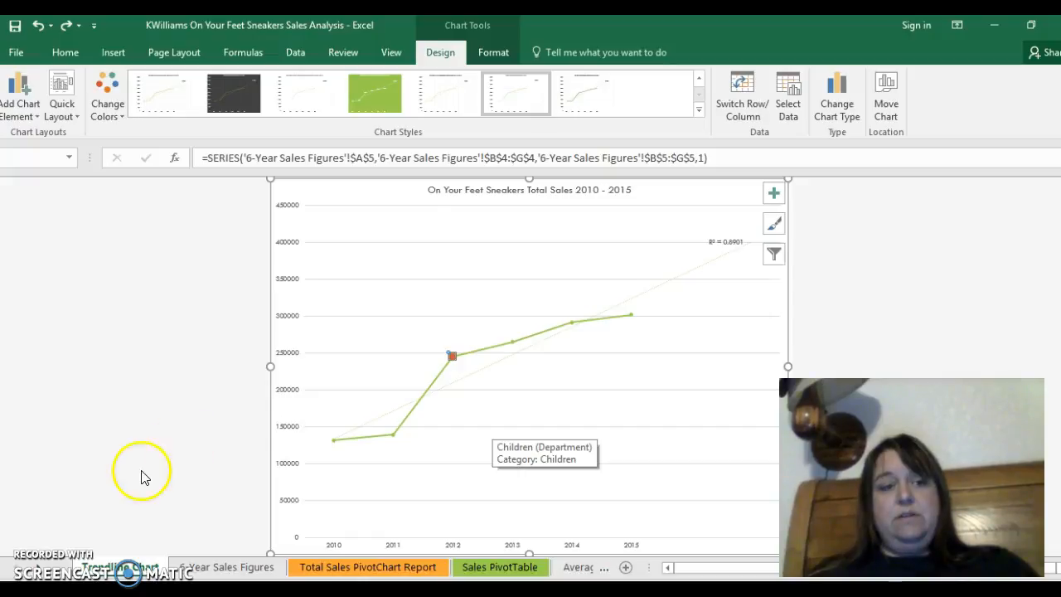
{"action": "key", "text": "ctrl+y"}
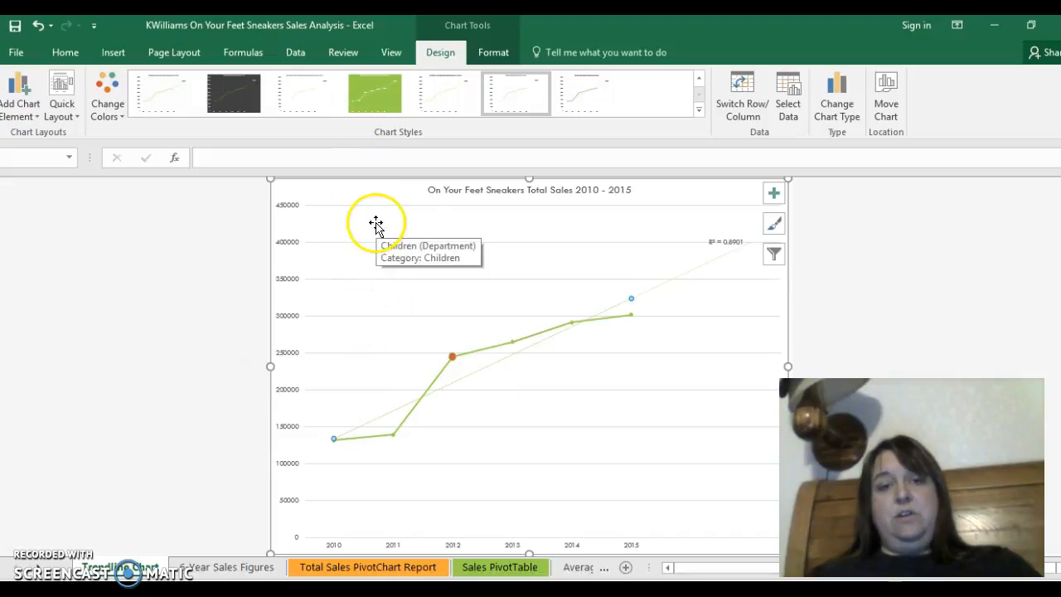
{"action": "left_click", "coordinate": [33, 111]}
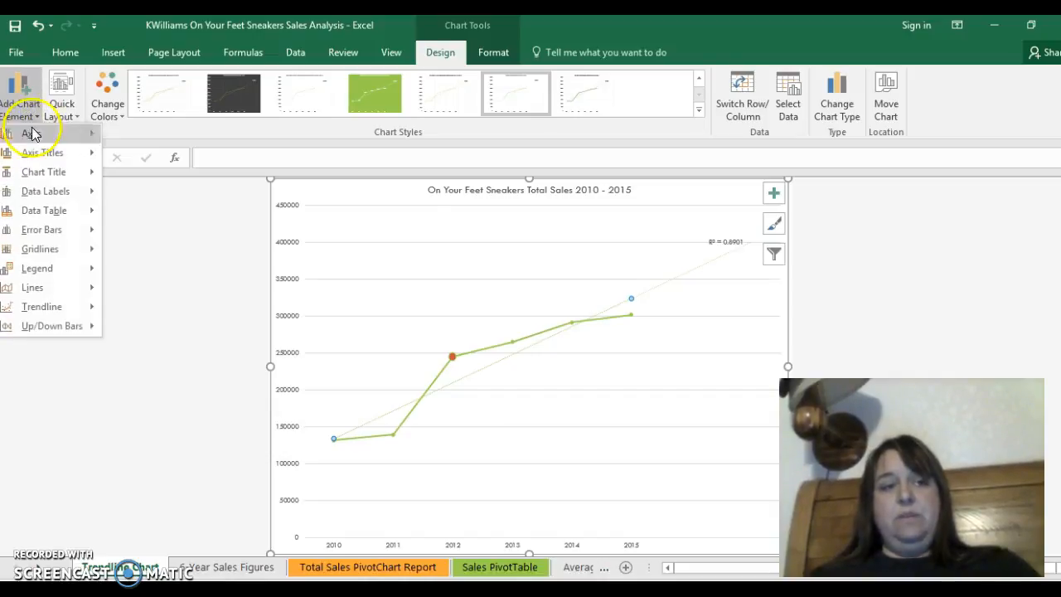
{"action": "mouse_move", "coordinate": [58, 315]}
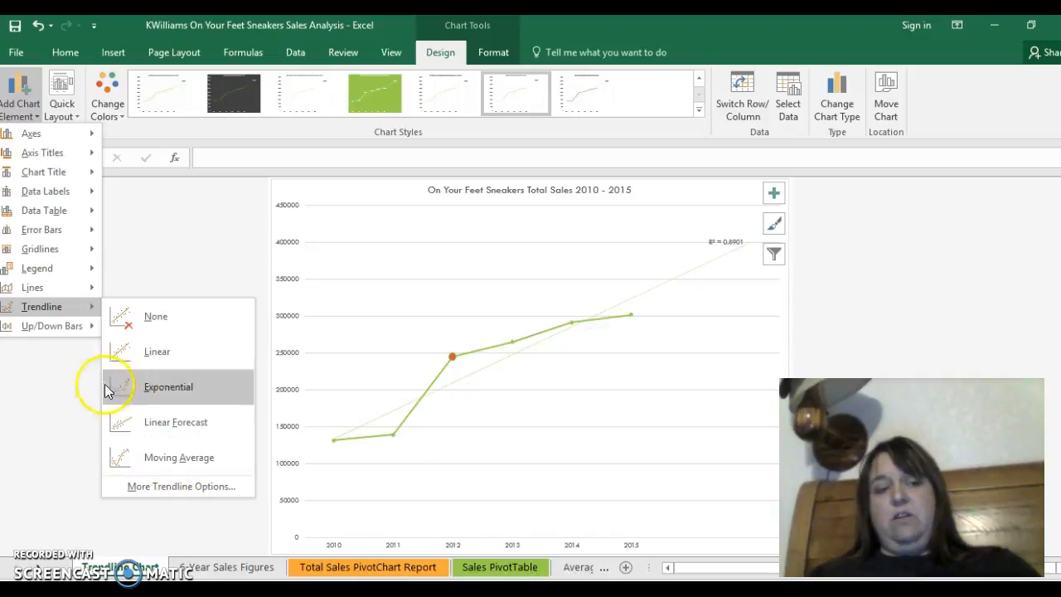
{"action": "left_click", "coordinate": [58, 398]}
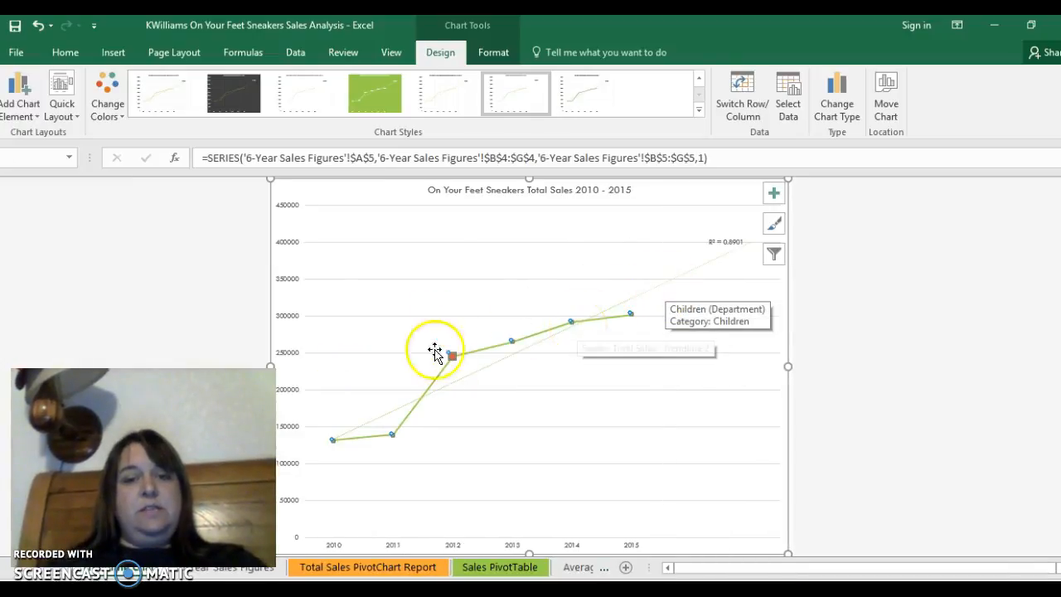
- Give the 2013 data point's marker on the Total Sales line a solid purple theme-color fill
{"action": "mouse_move", "coordinate": [457, 358]}
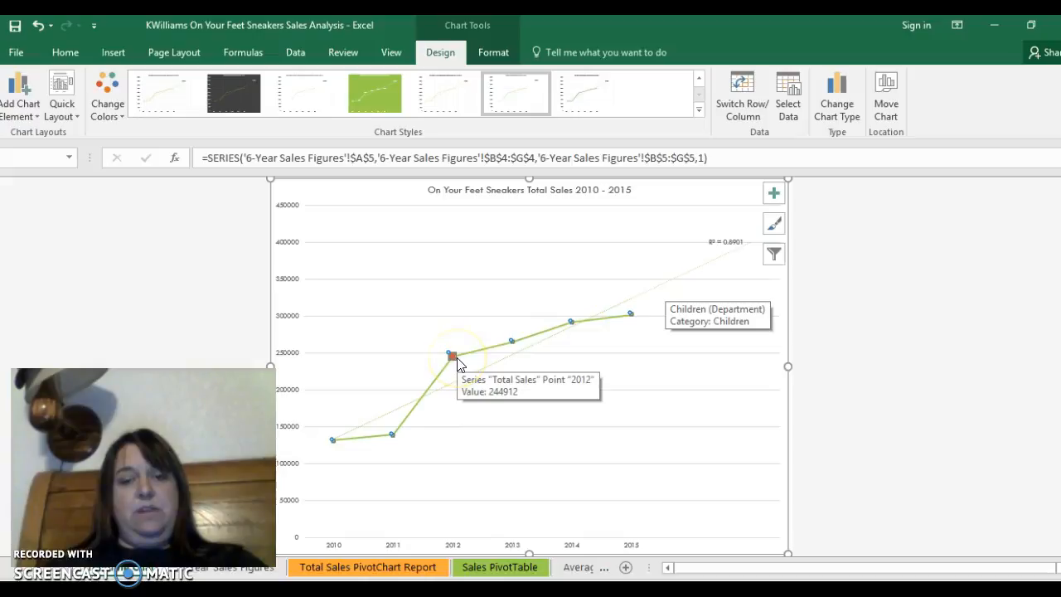
{"action": "left_click", "coordinate": [512, 341]}
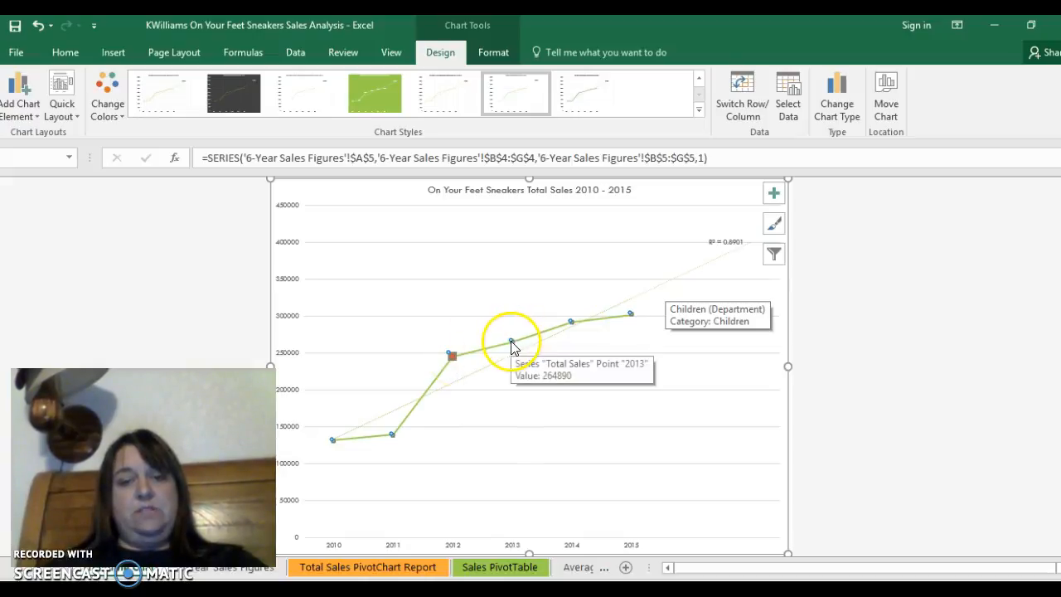
{"action": "double_click", "coordinate": [511, 340]}
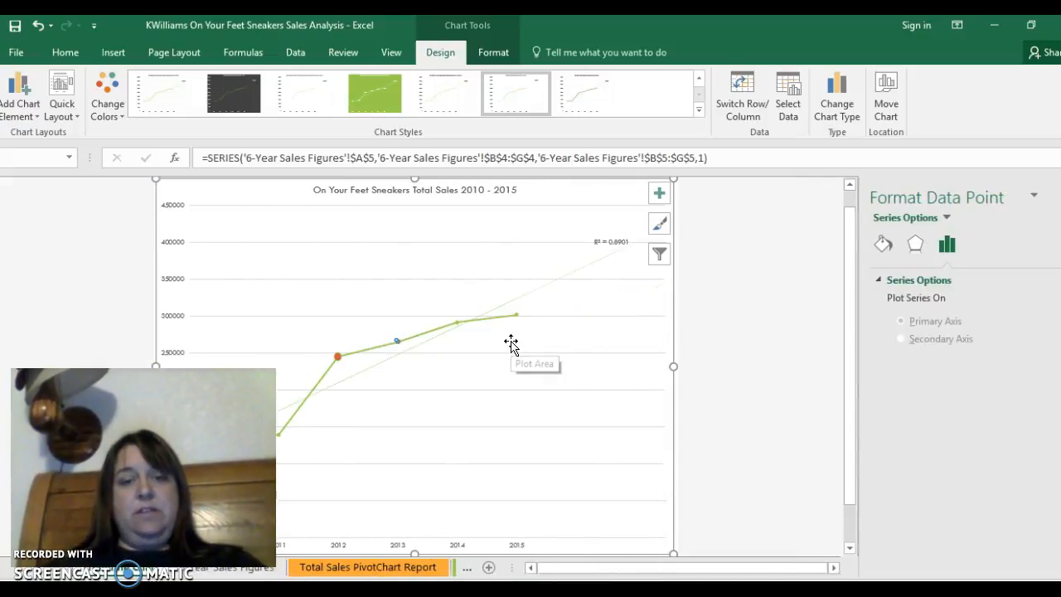
{"action": "mouse_move", "coordinate": [398, 342]}
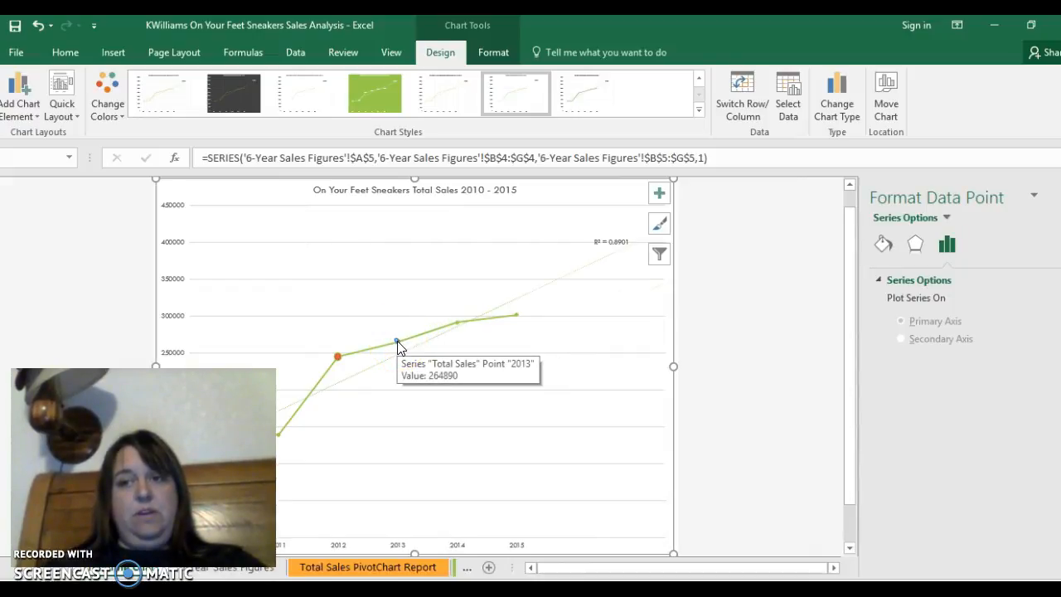
{"action": "left_click", "coordinate": [398, 343]}
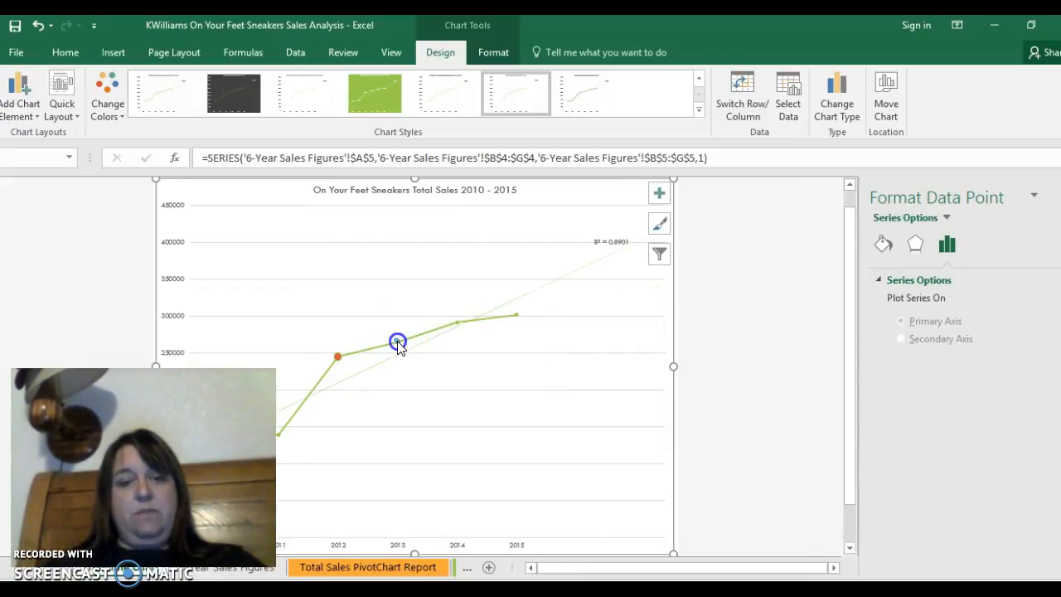
{"action": "left_click", "coordinate": [883, 244]}
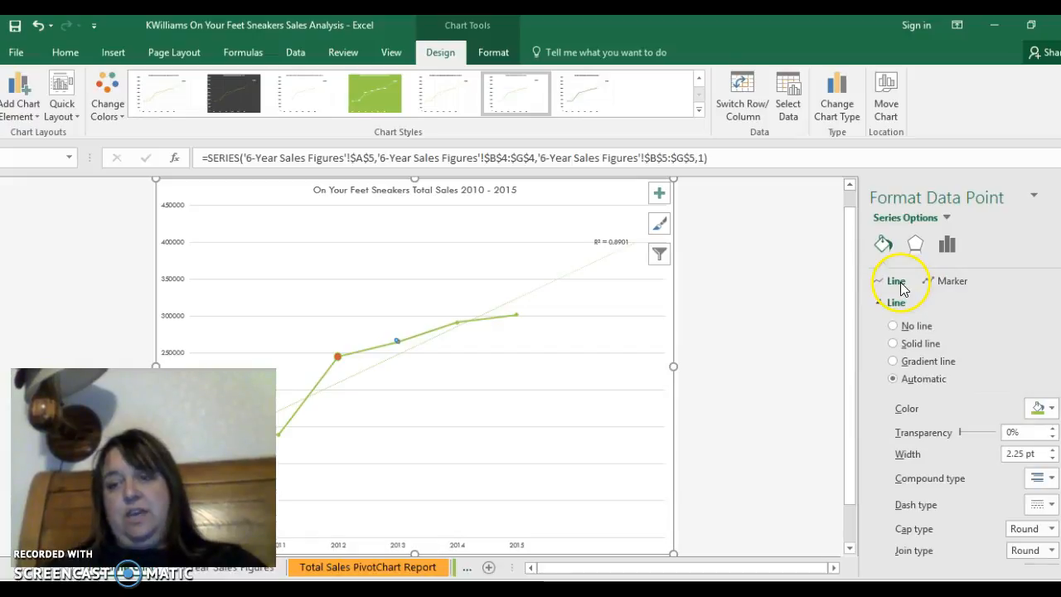
{"action": "left_click", "coordinate": [941, 283]}
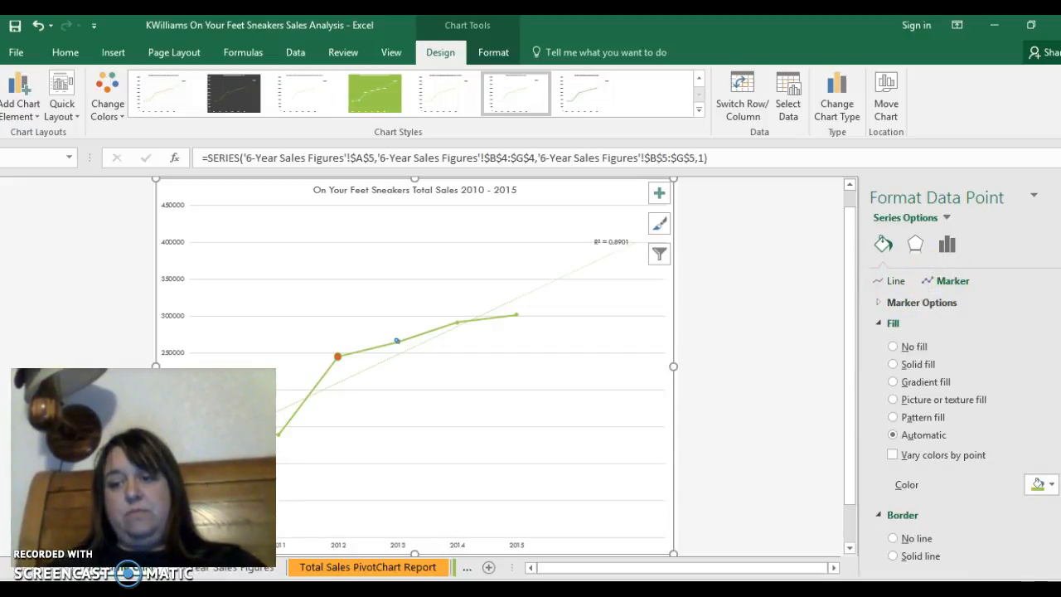
{"action": "scroll", "coordinate": [1033, 448], "scroll_direction": "down", "scroll_amount": 2}
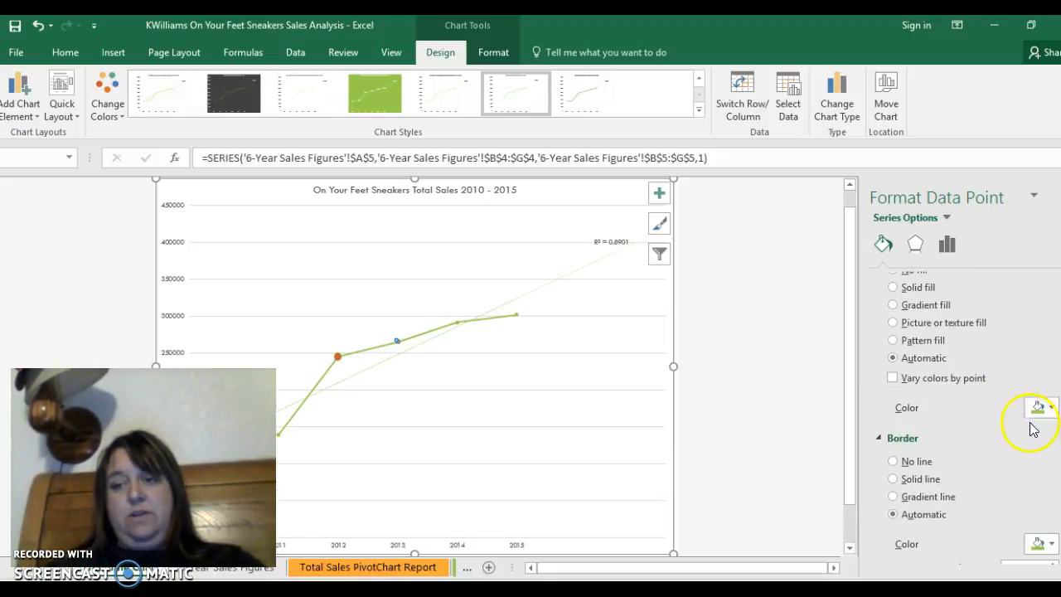
{"action": "left_click", "coordinate": [1053, 409]}
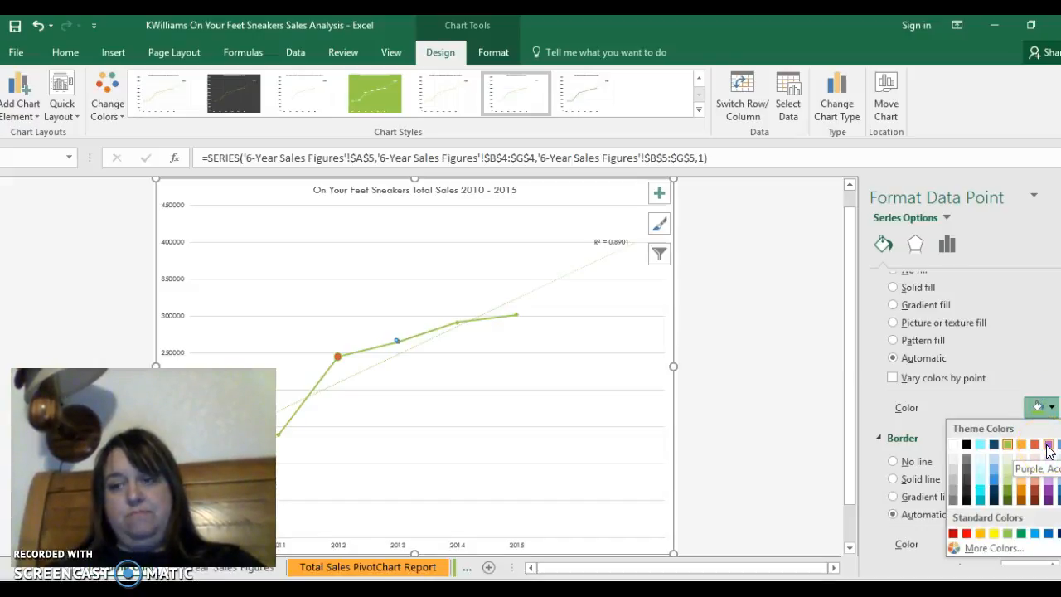
{"action": "left_click", "coordinate": [1050, 445]}
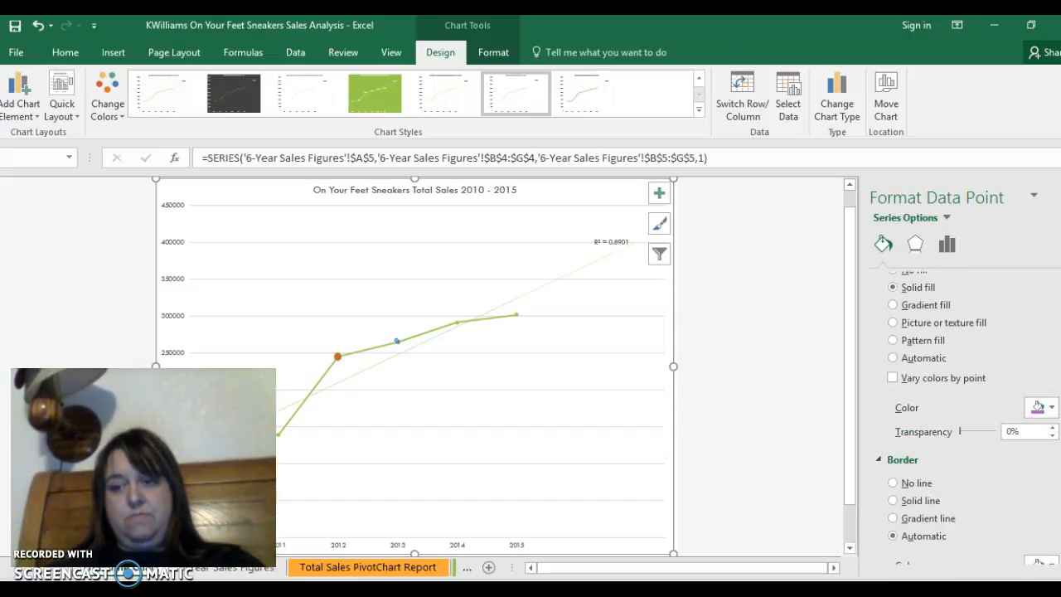
- Change the 2013 data point's marker to the built-in triangle at size 19 and close its formatting options
{"action": "scroll", "coordinate": [962, 414], "scroll_direction": "down", "scroll_amount": 5}
{"action": "scroll", "coordinate": [962, 414], "scroll_direction": "down", "scroll_amount": 3}
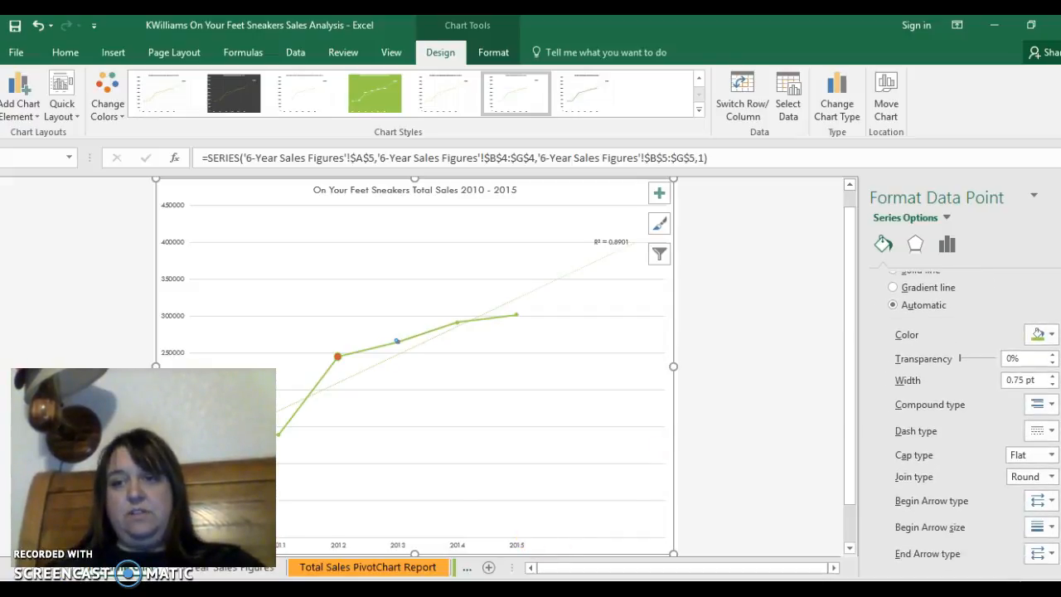
{"action": "scroll", "coordinate": [962, 414], "scroll_direction": "up", "scroll_amount": 10}
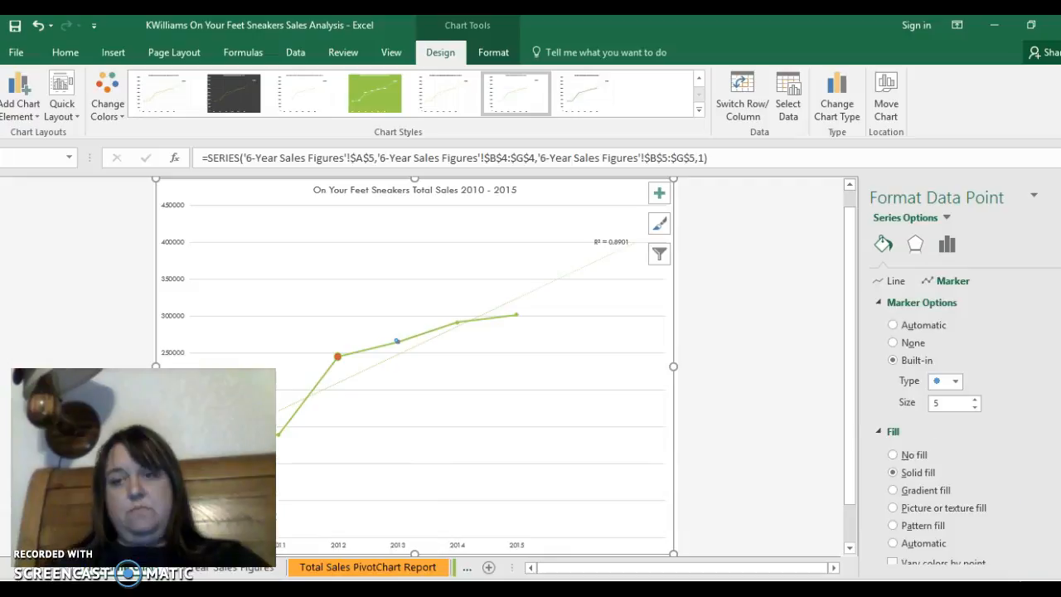
{"action": "left_click", "coordinate": [955, 381]}
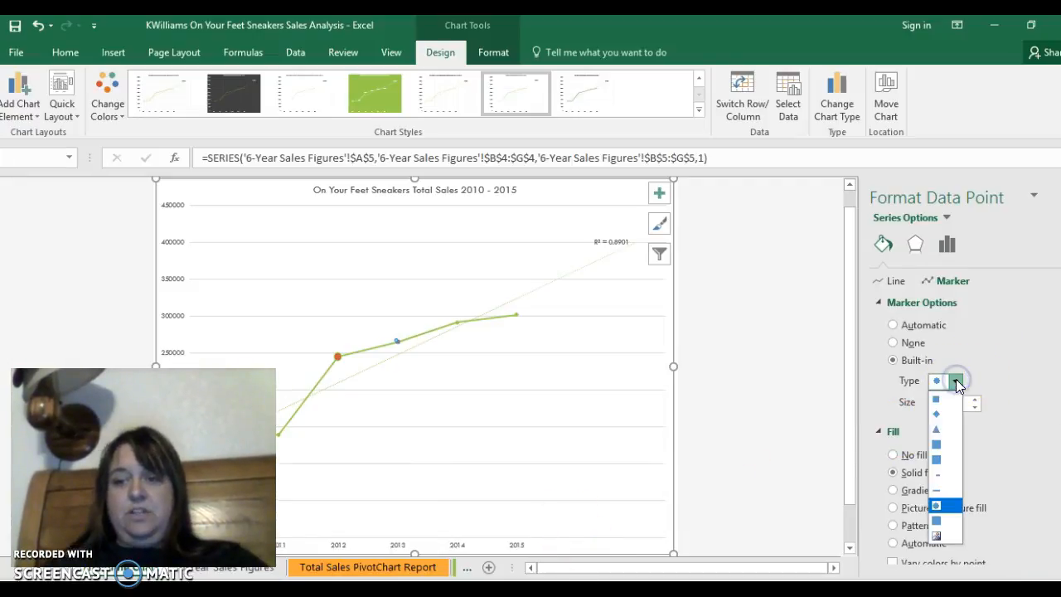
{"action": "left_click", "coordinate": [946, 430]}
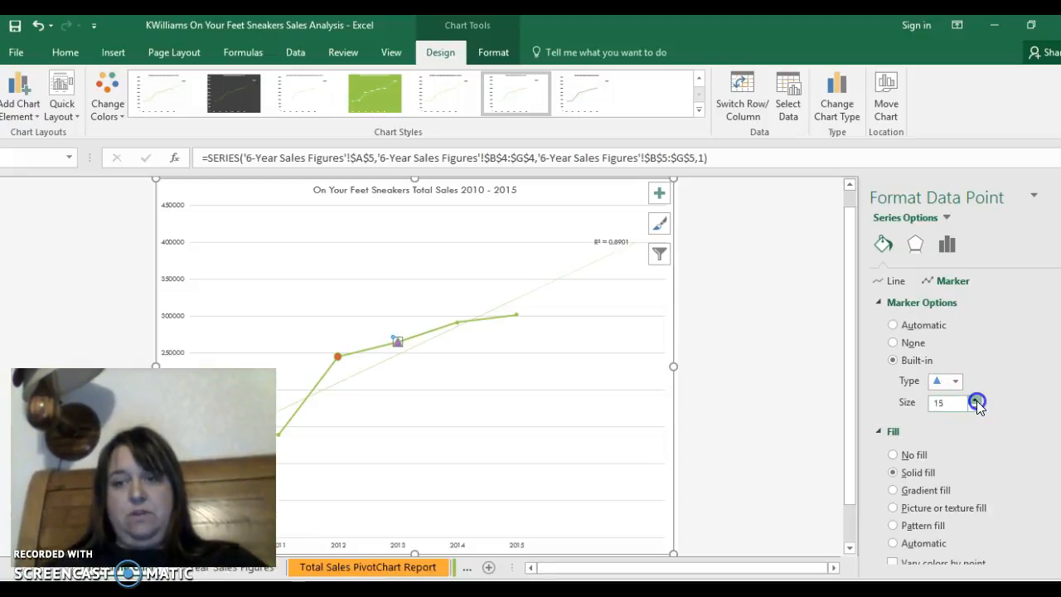
{"action": "left_click", "coordinate": [976, 400]}
{"action": "left_click", "coordinate": [976, 400]}
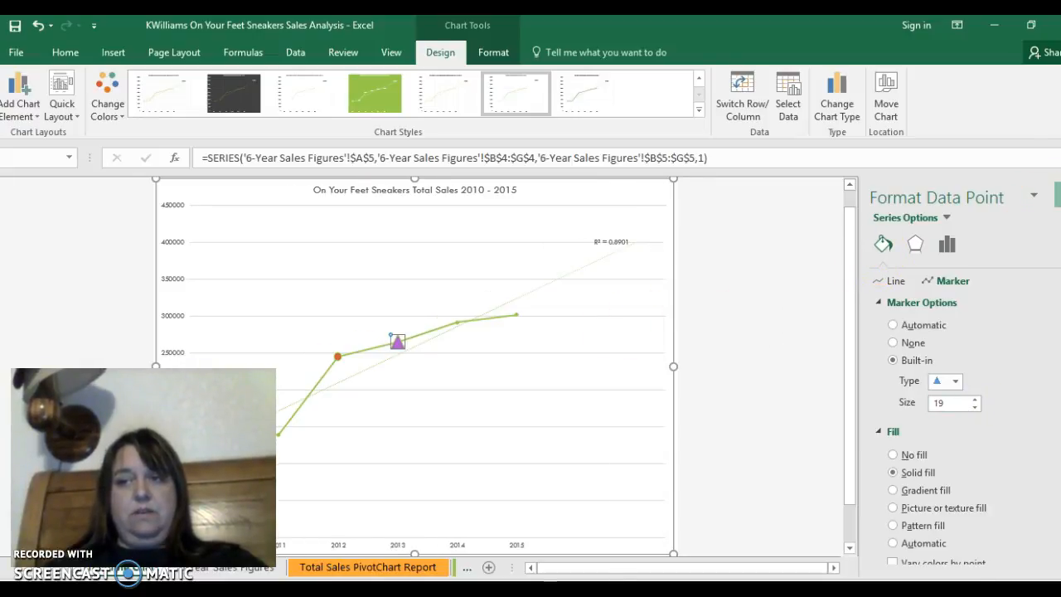
{"action": "left_click", "coordinate": [1056, 195]}
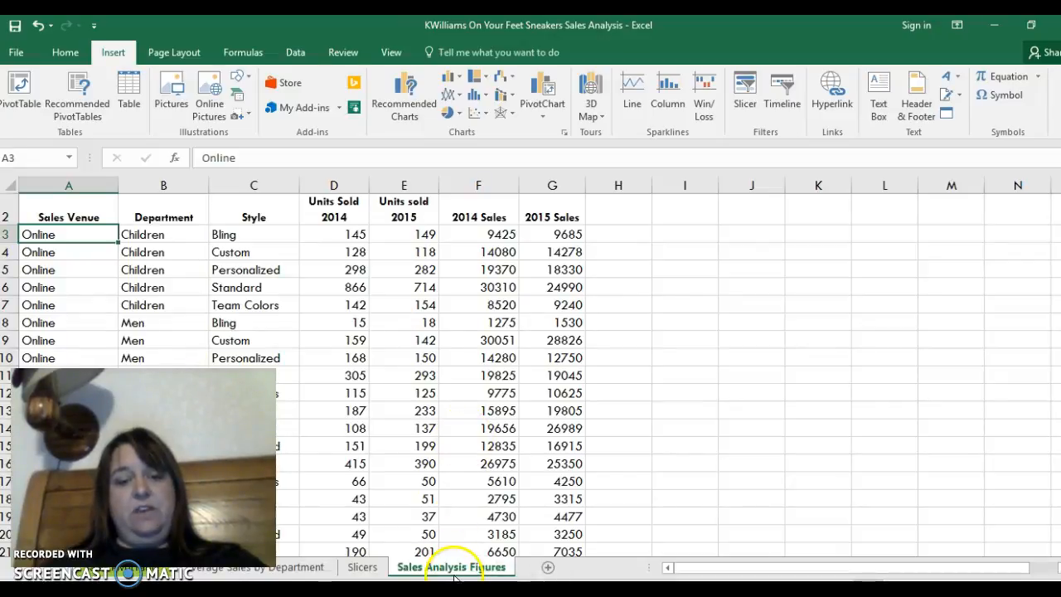
- Create a PivotTable on a new worksheet from the Sales Analysis Figures range A2:G32
{"action": "left_click", "coordinate": [59, 236]}
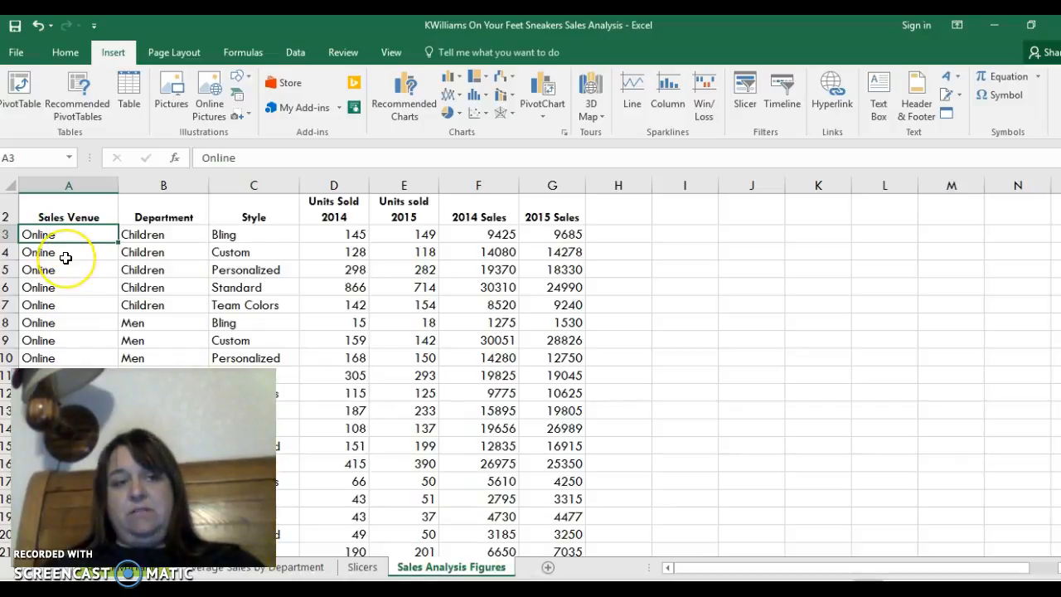
{"action": "left_click", "coordinate": [21, 111]}
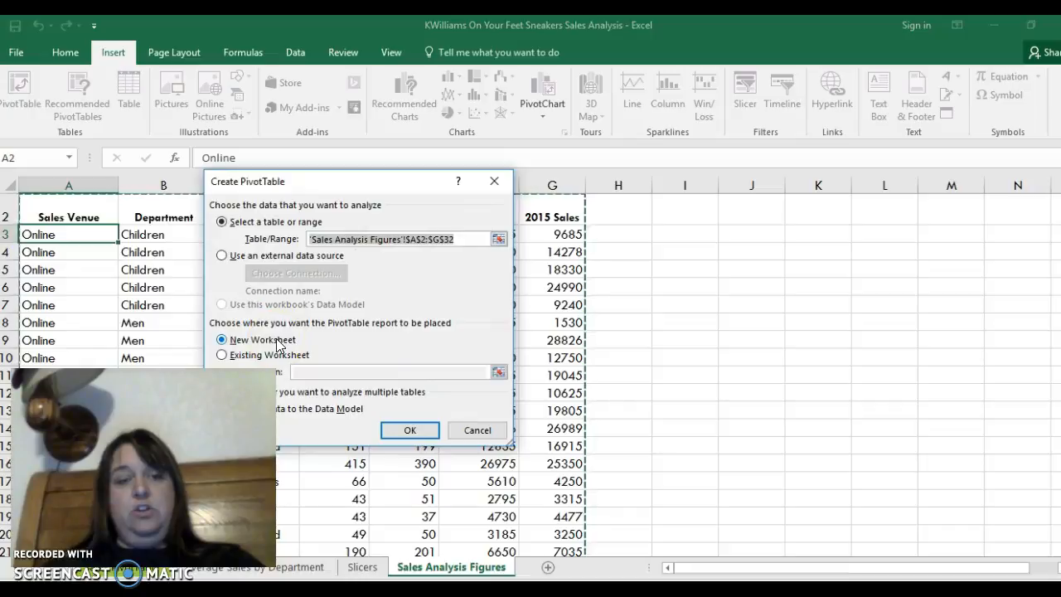
{"action": "left_click", "coordinate": [411, 430]}
{"action": "left_click", "coordinate": [414, 567]}
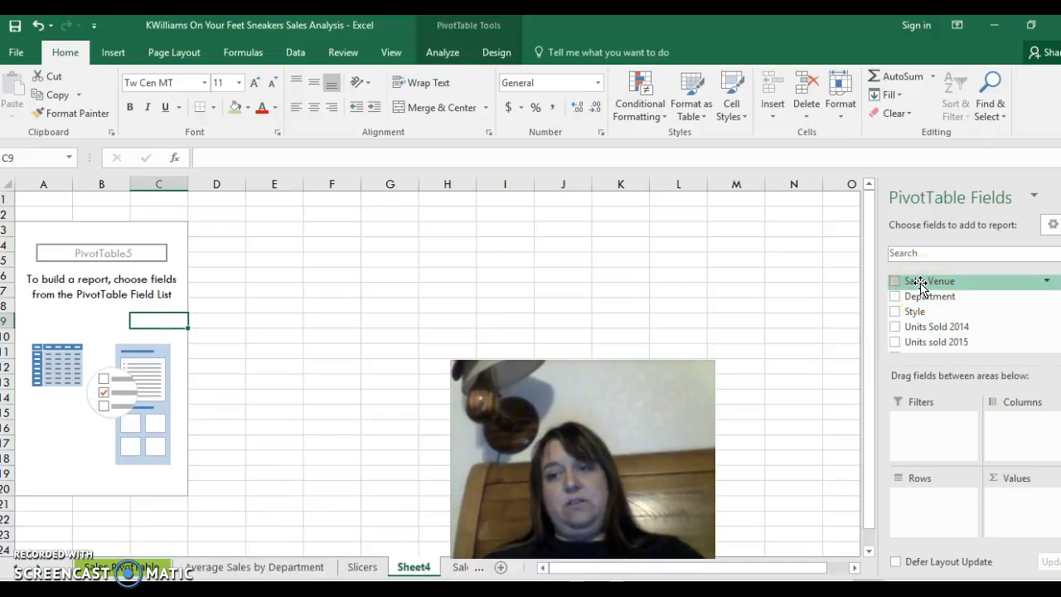
- Add Sales Venue and Department as PivotTable rows, with 2014 Sales and 2015 Sales as summed values
{"action": "left_click_drag", "start_coordinate": [921, 282], "coordinate": [939, 504]}
{"action": "left_click_drag", "start_coordinate": [930, 283], "coordinate": [934, 522]}
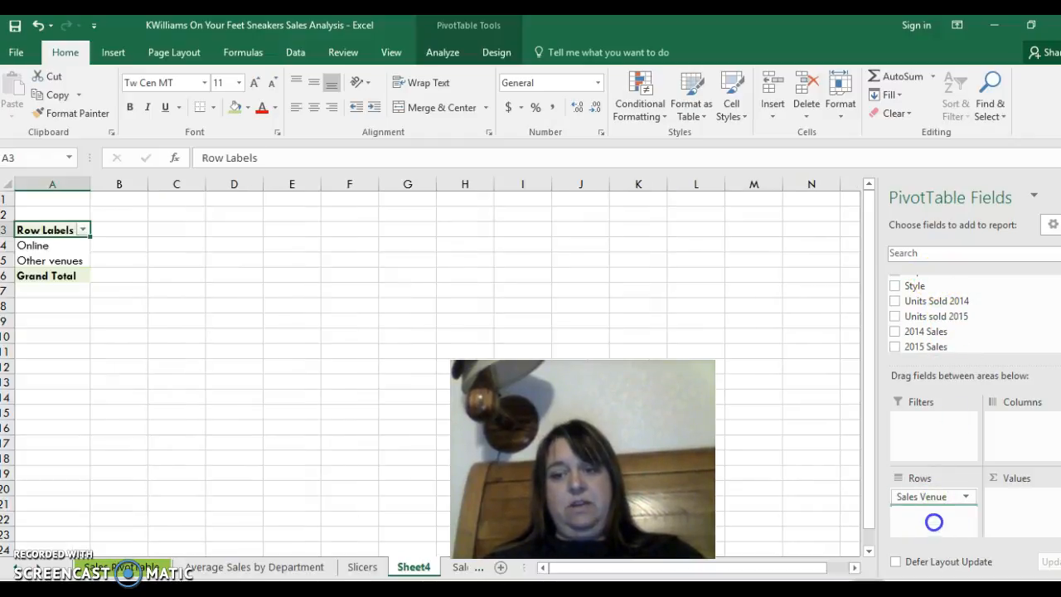
{"action": "left_click_drag", "start_coordinate": [912, 334], "coordinate": [1016, 495]}
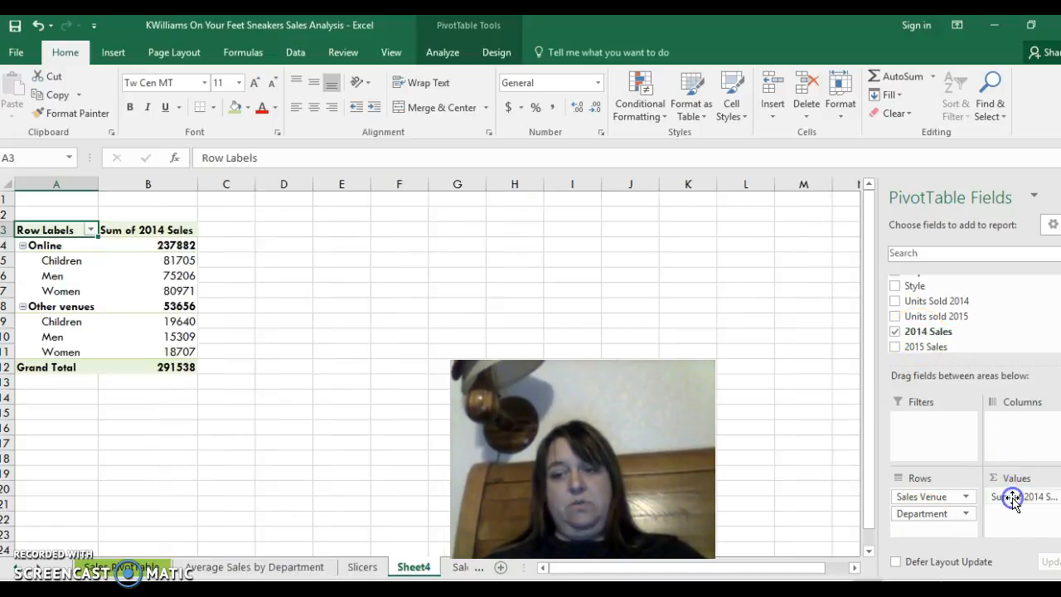
{"action": "left_click_drag", "start_coordinate": [912, 346], "coordinate": [1023, 508]}
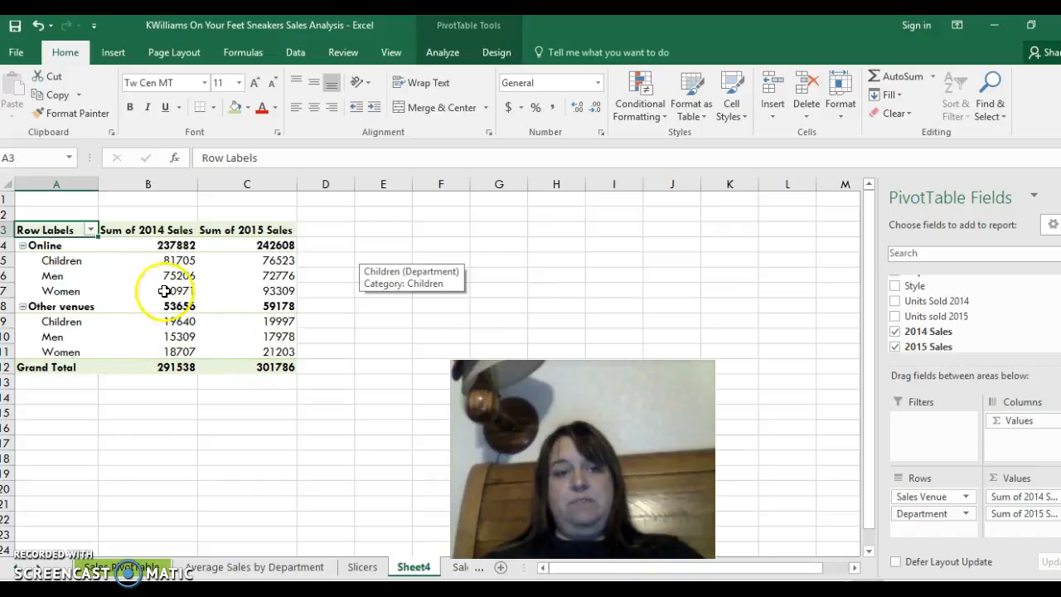
- Set the number format of the Sum of 2014 Sales values to Currency with the $ symbol and 2 decimal places
{"action": "mouse_move", "coordinate": [242, 336]}
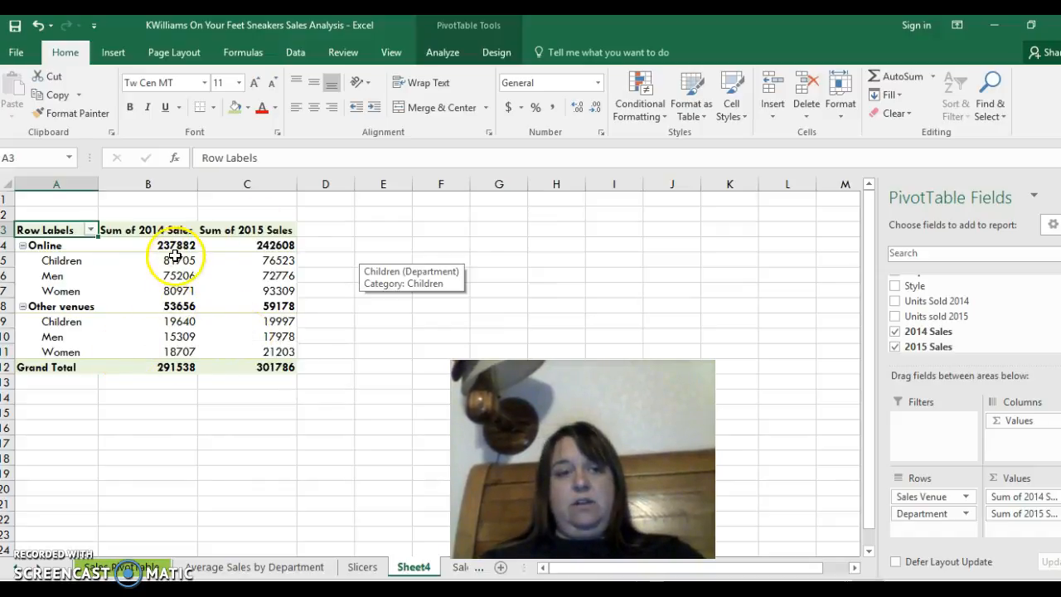
{"action": "mouse_move", "coordinate": [177, 261]}
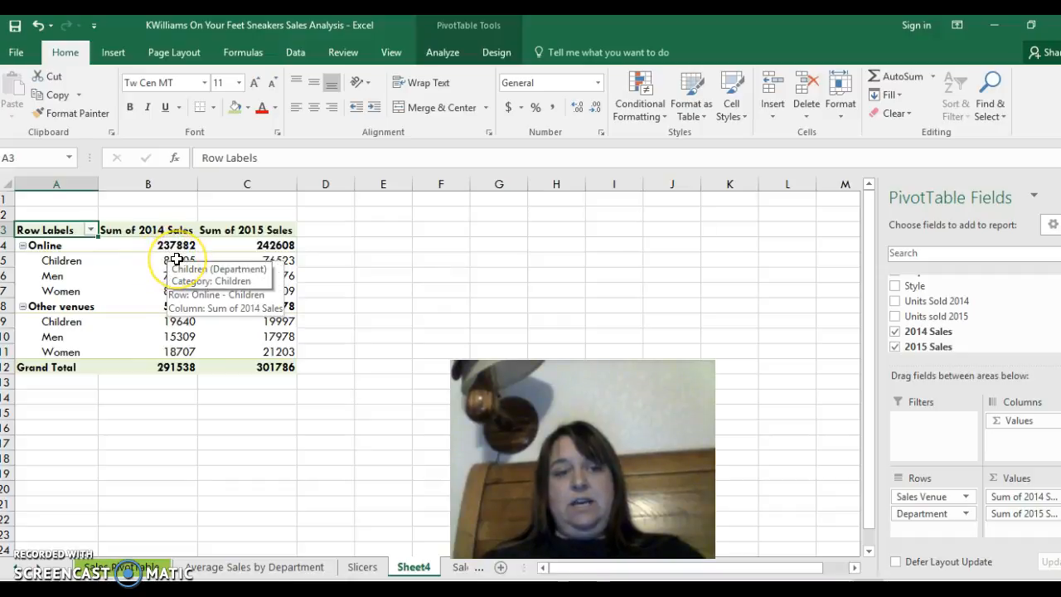
{"action": "left_click", "coordinate": [177, 260]}
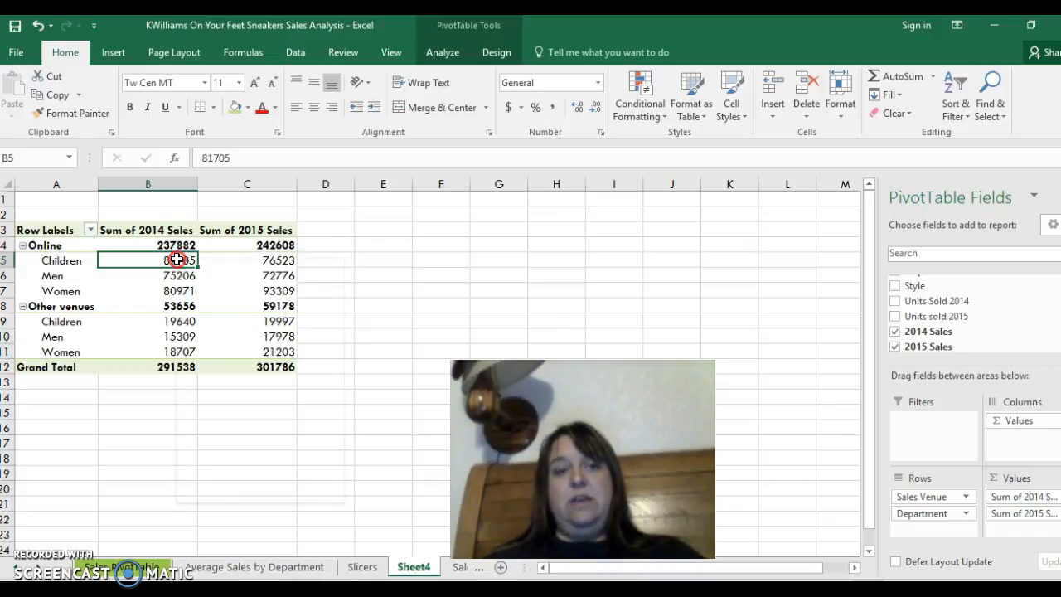
{"action": "right_click", "coordinate": [176, 260]}
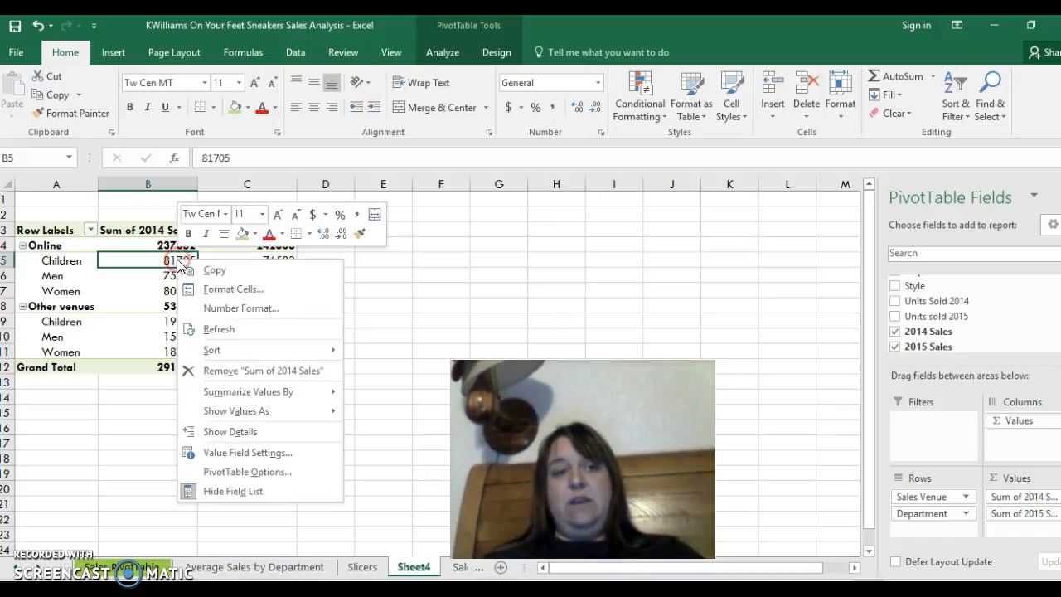
{"action": "left_click", "coordinate": [230, 314]}
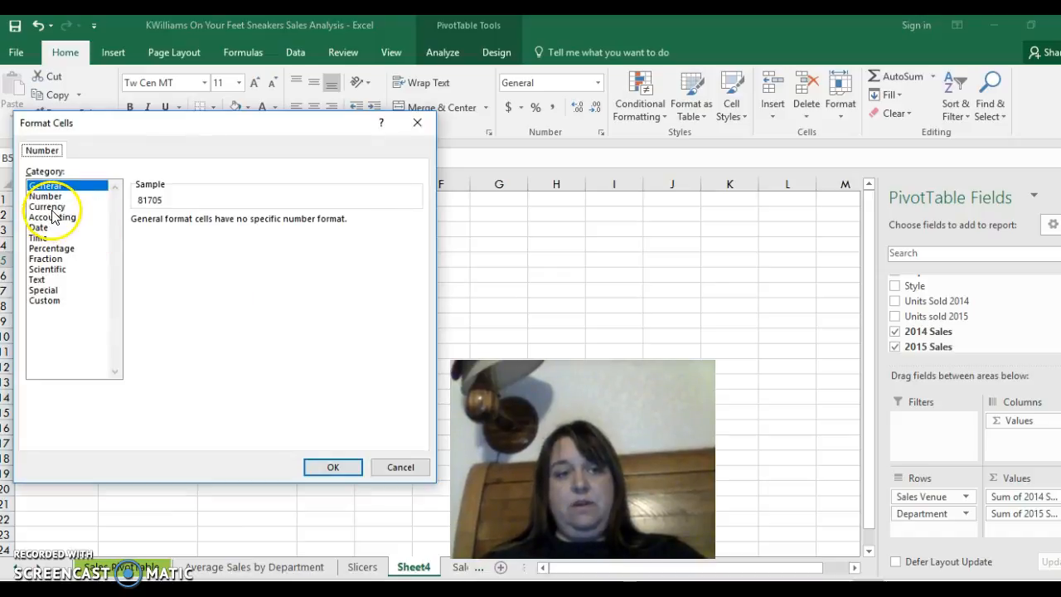
{"action": "left_click", "coordinate": [45, 207]}
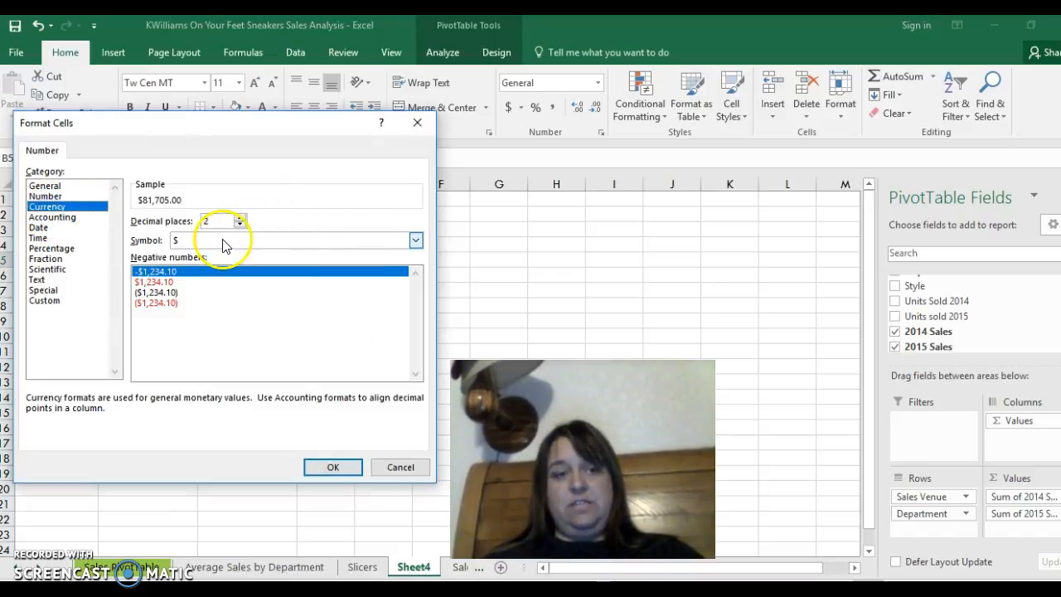
{"action": "left_click", "coordinate": [333, 468]}
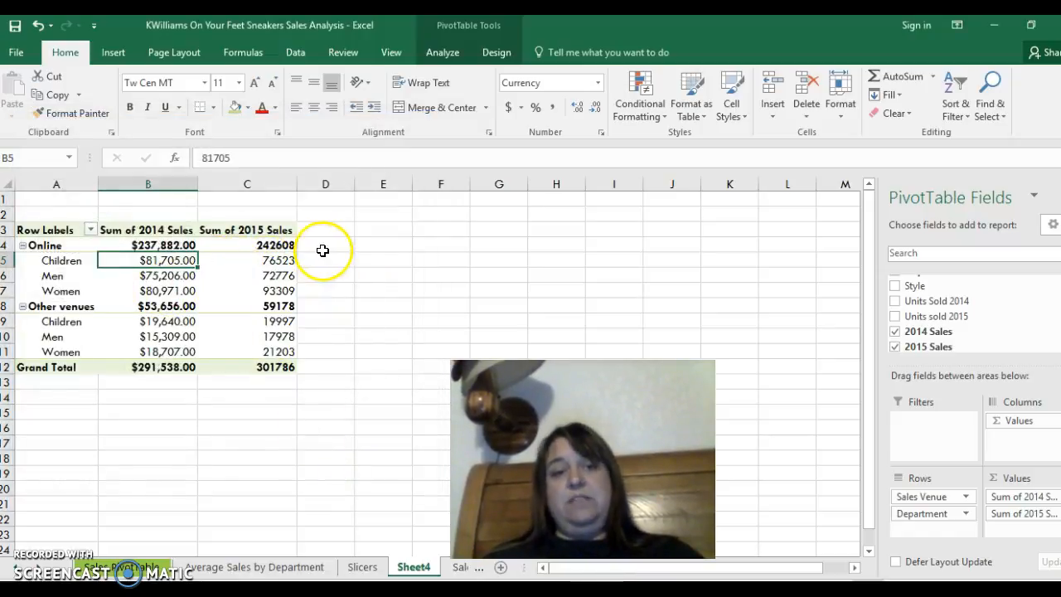
- Copy the currency formatting of cell B5 to the Sum of 2015 Sales values in C4:C12
{"action": "left_click", "coordinate": [89, 116]}
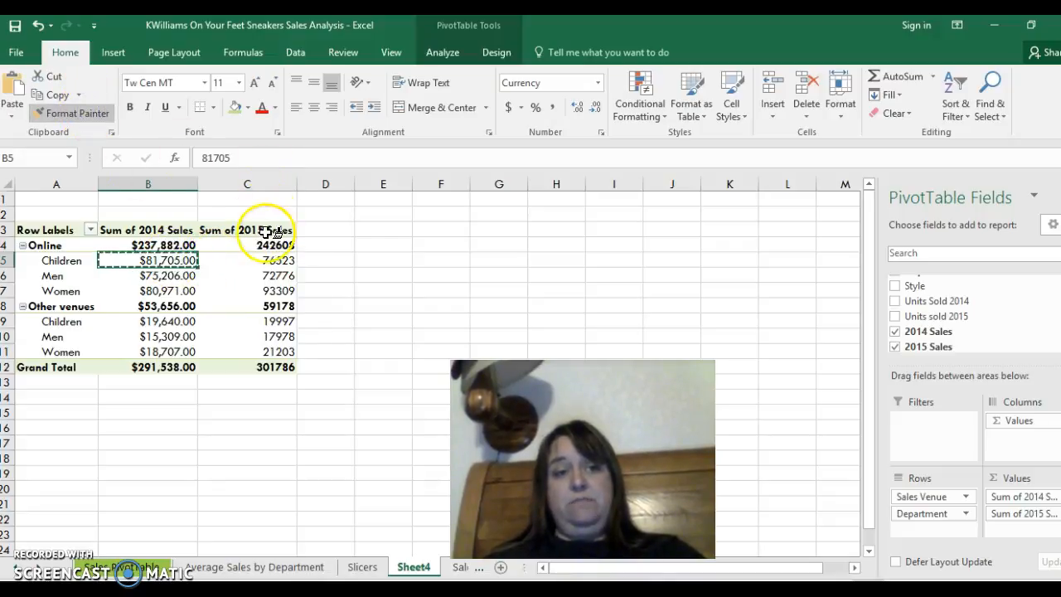
{"action": "left_click_drag", "start_coordinate": [279, 245], "coordinate": [282, 365]}
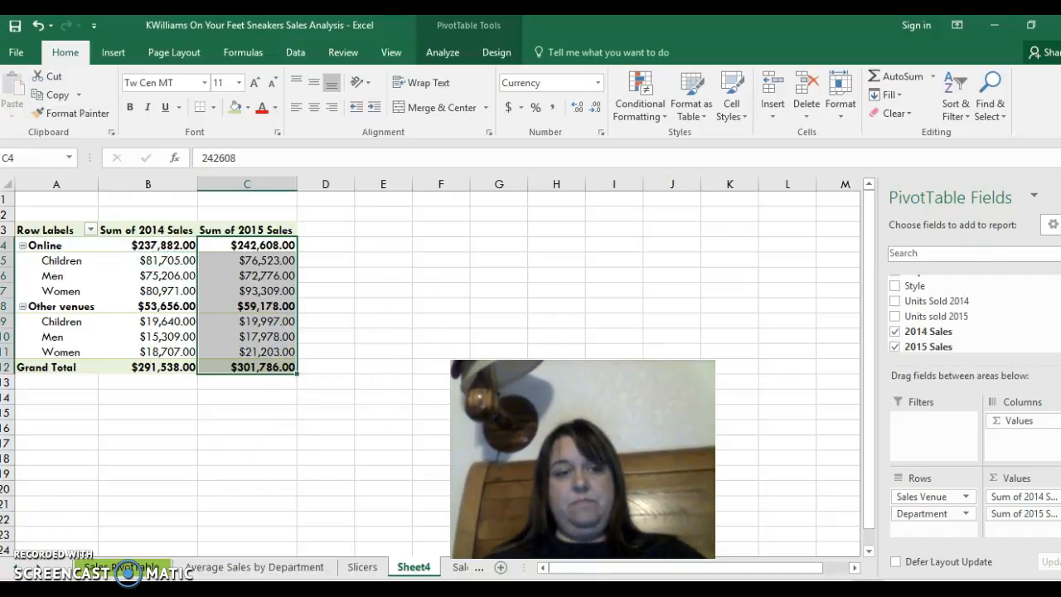
{"action": "left_click", "coordinate": [253, 337]}
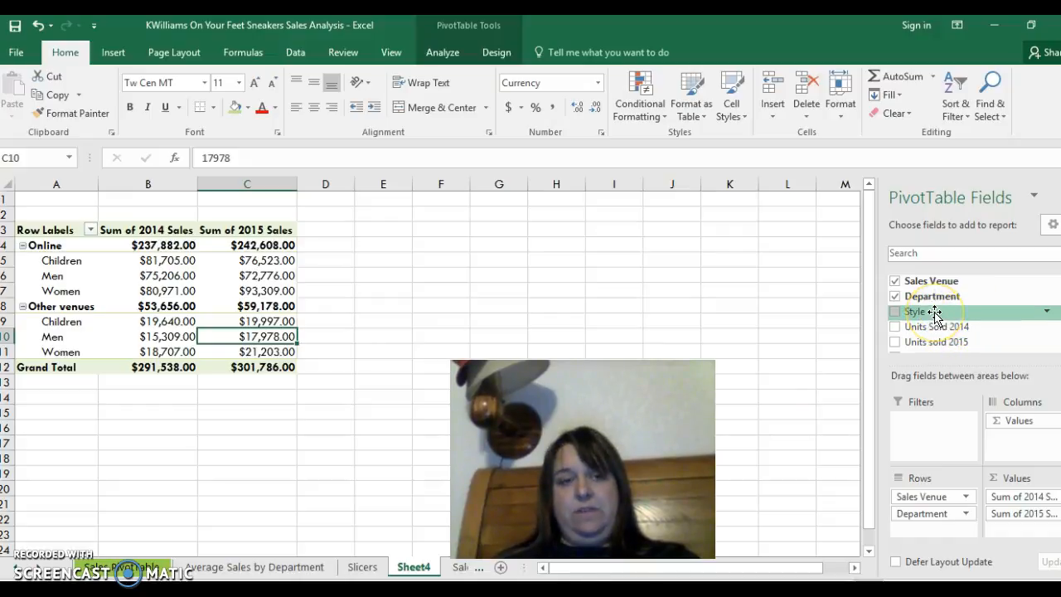
- Add Style as a report filter to the PivotTable and view its filter choices without selecting any
{"action": "left_click", "coordinate": [945, 428]}
{"action": "left_click_drag", "start_coordinate": [905, 323], "coordinate": [936, 431]}
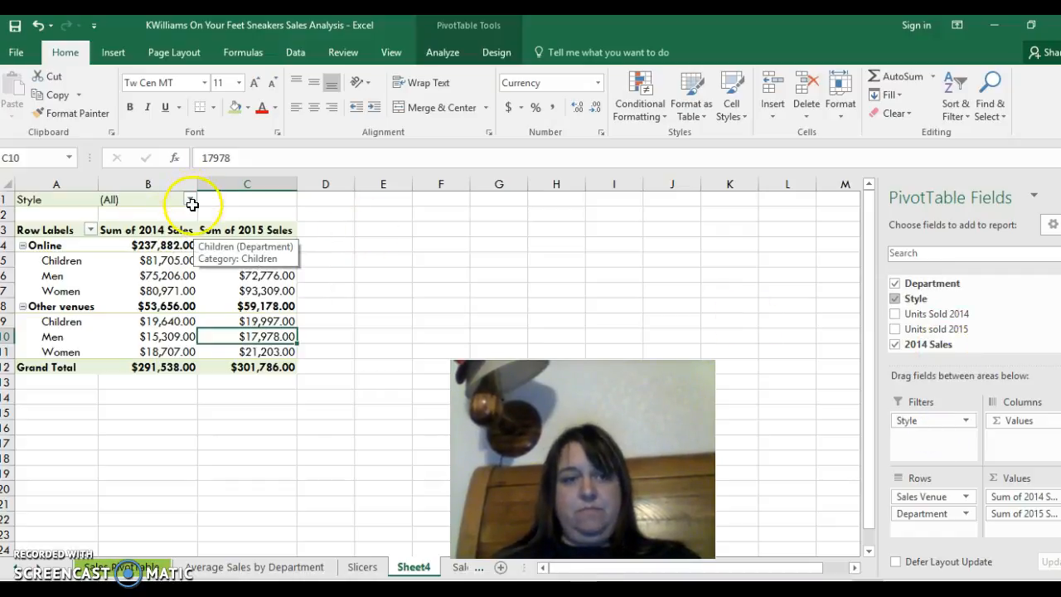
{"action": "left_click", "coordinate": [190, 200]}
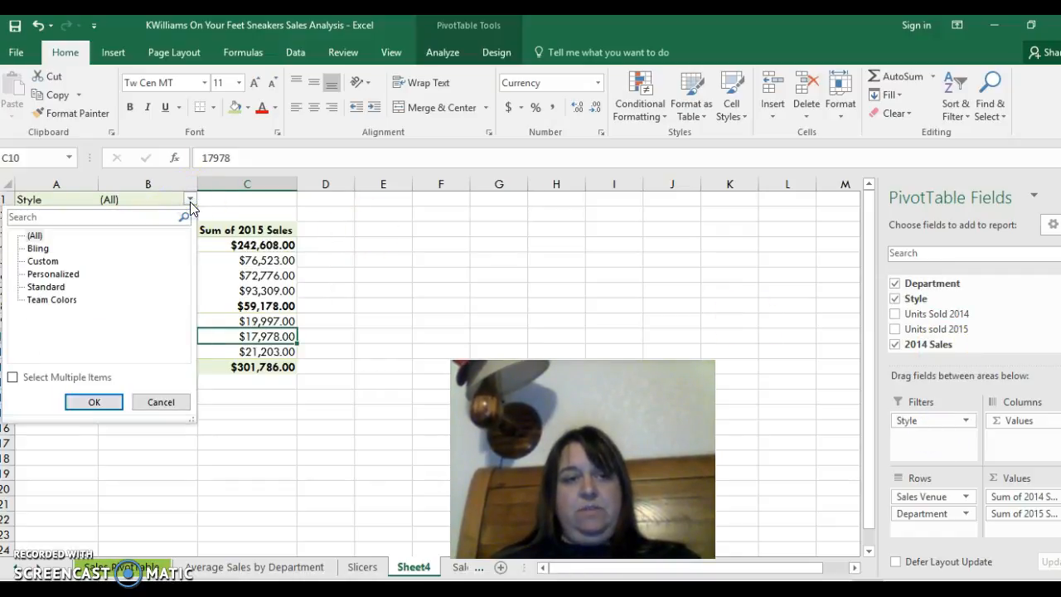
{"action": "left_click", "coordinate": [166, 408]}
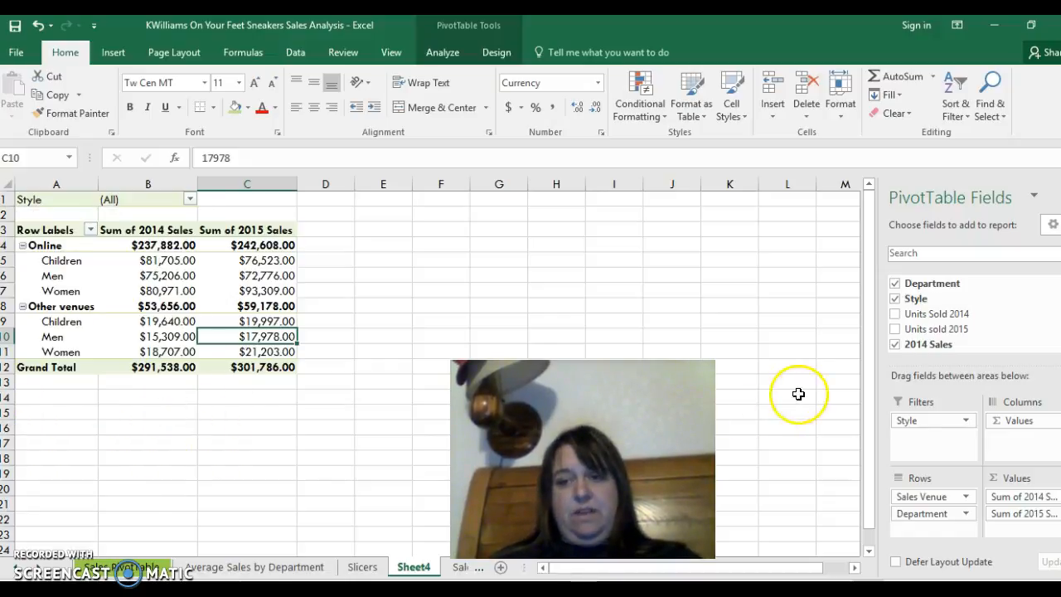
- Move the Style field to Rows below Department, try it as a report filter again, and undo that last move
{"action": "left_click_drag", "start_coordinate": [915, 300], "coordinate": [927, 530]}
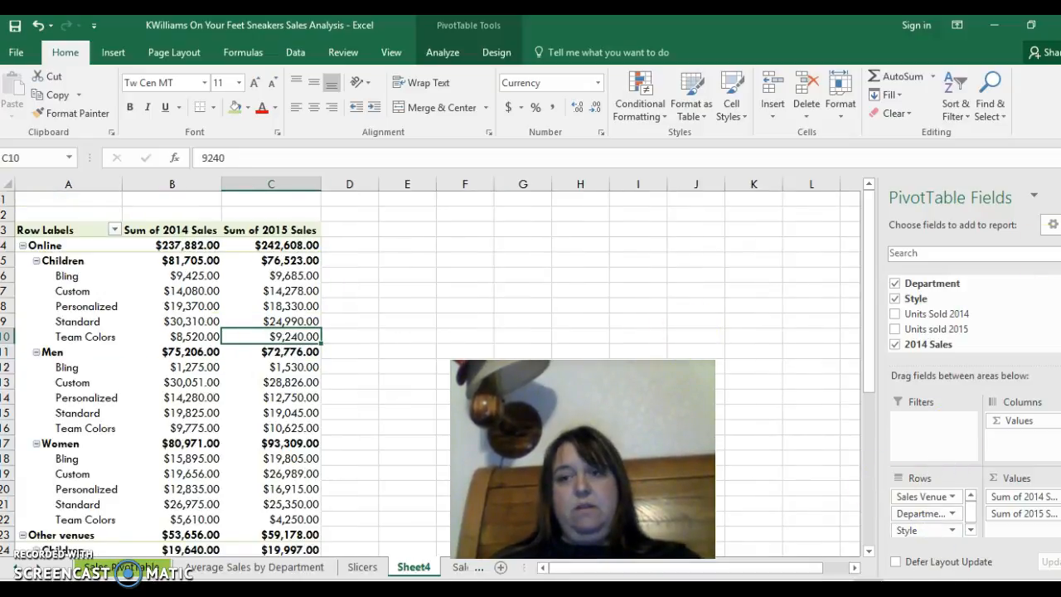
{"action": "left_click_drag", "start_coordinate": [917, 299], "coordinate": [942, 437]}
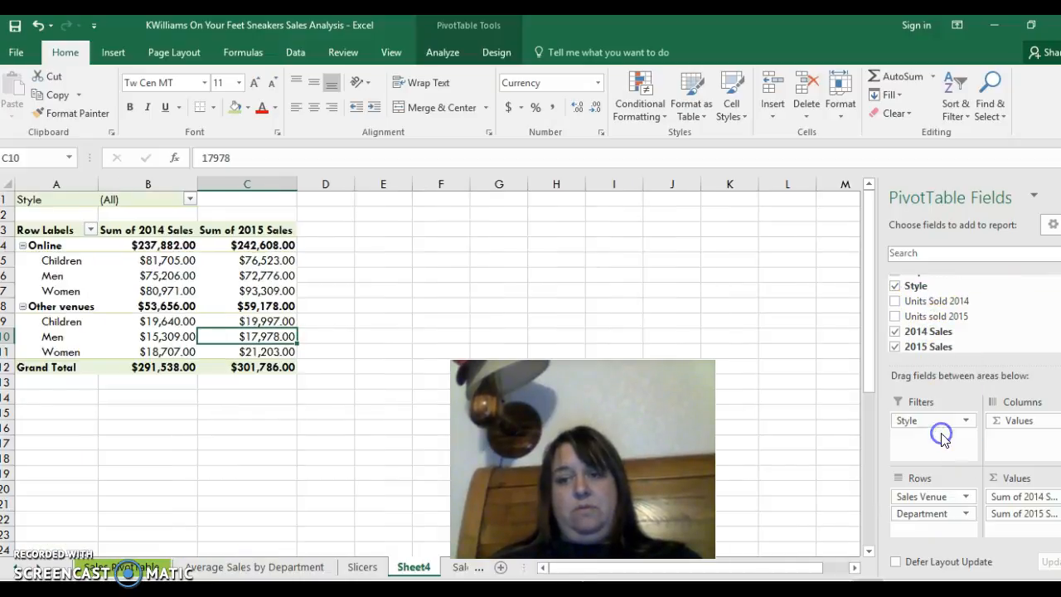
{"action": "left_click", "coordinate": [519, 306]}
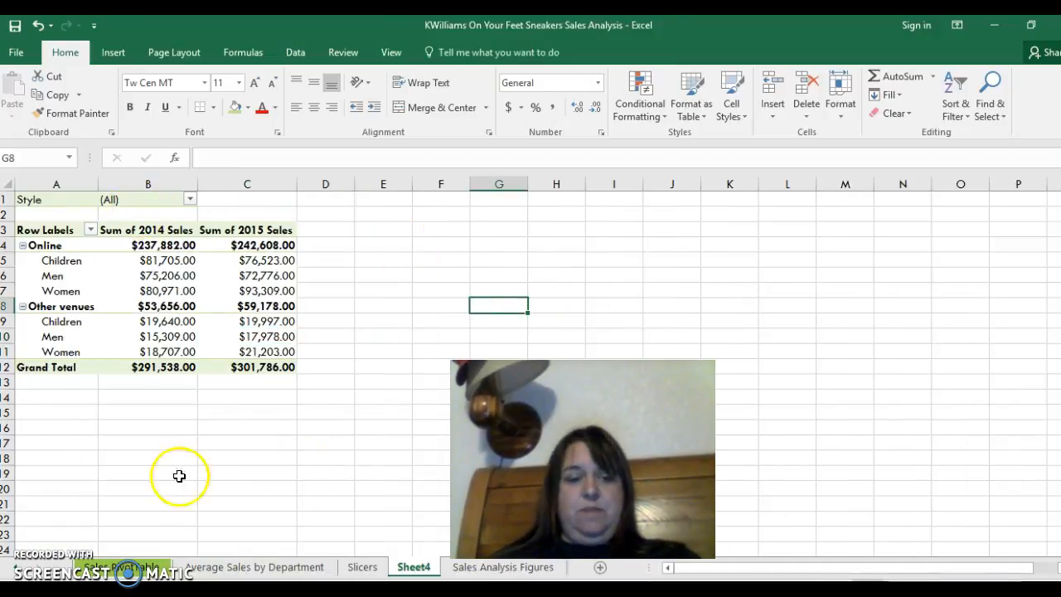
{"action": "key", "text": "ctrl+z"}
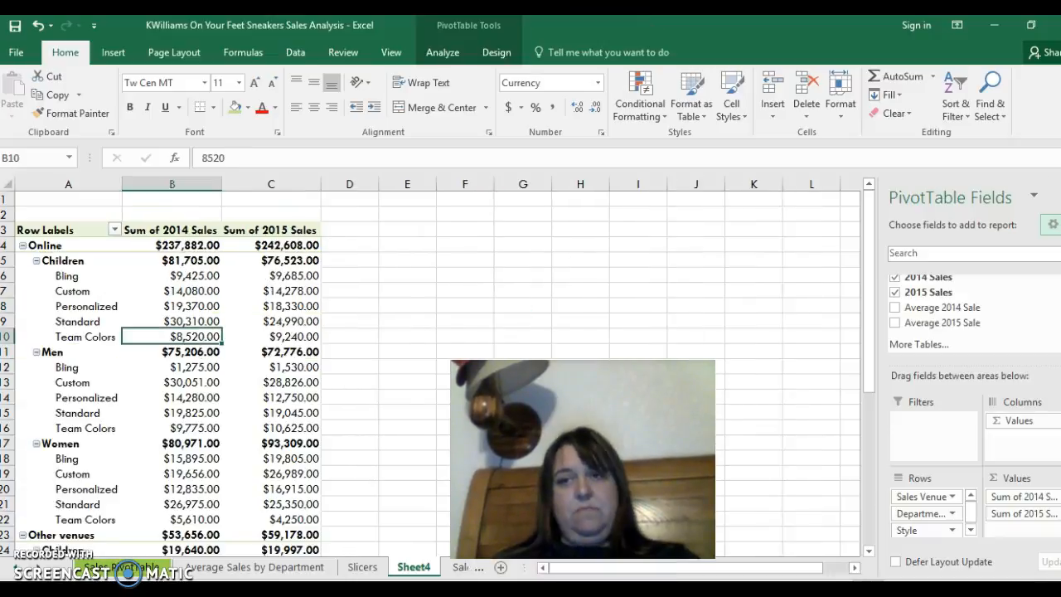
- Apply the teal style from the first row of the Medium PivotTable styles to the sales PivotTable
{"action": "left_click", "coordinate": [194, 285]}
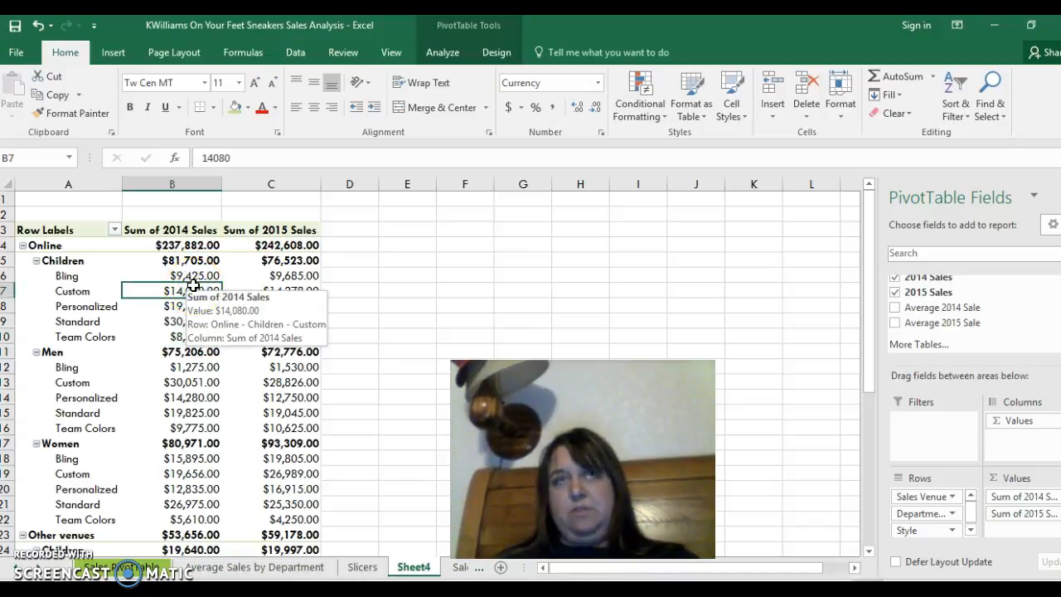
{"action": "left_click", "coordinate": [505, 54]}
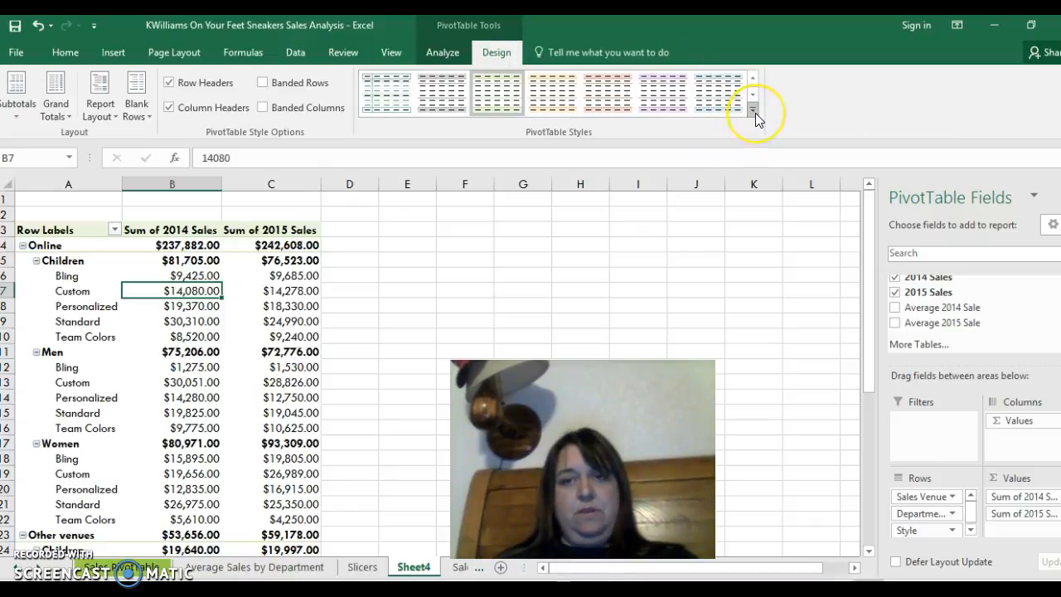
{"action": "left_click", "coordinate": [754, 110]}
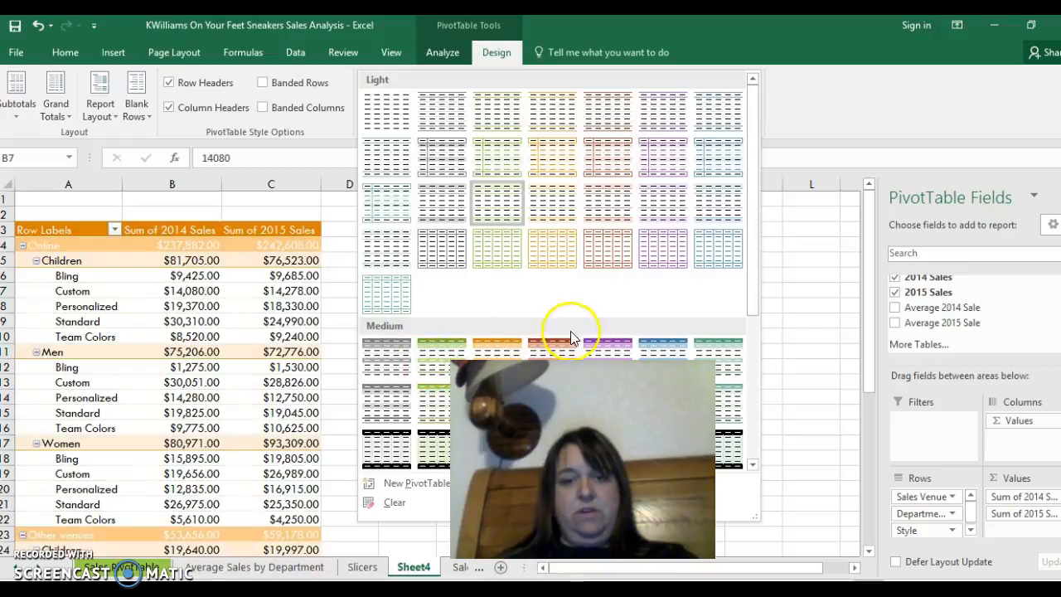
{"action": "left_click", "coordinate": [722, 356]}
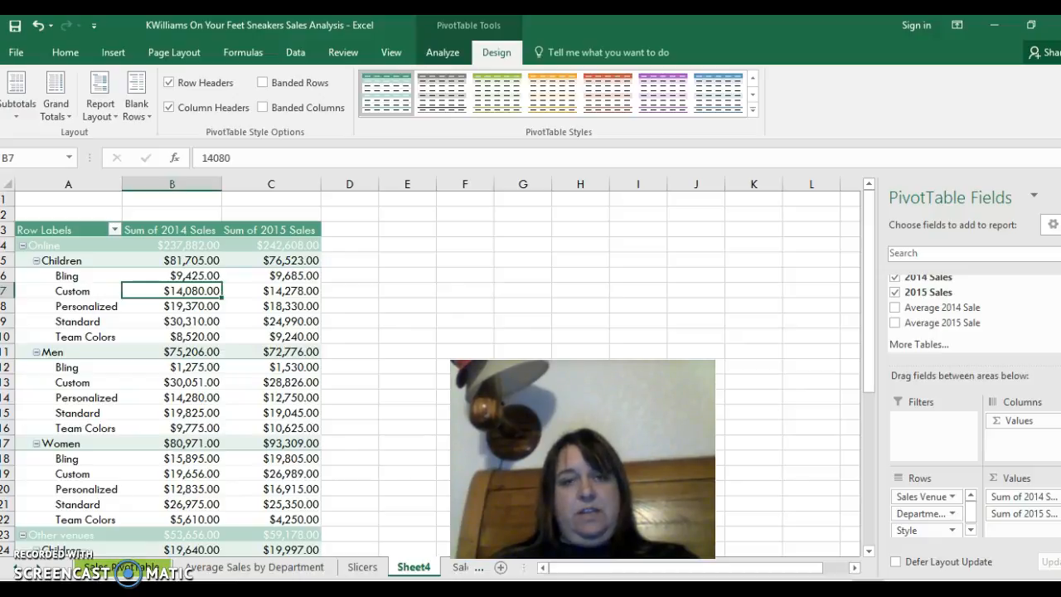
- View the PivotChart types for the PivotTable on the Average Sales by Department sheet, and leave without inserting a chart
{"action": "left_click", "coordinate": [254, 567]}
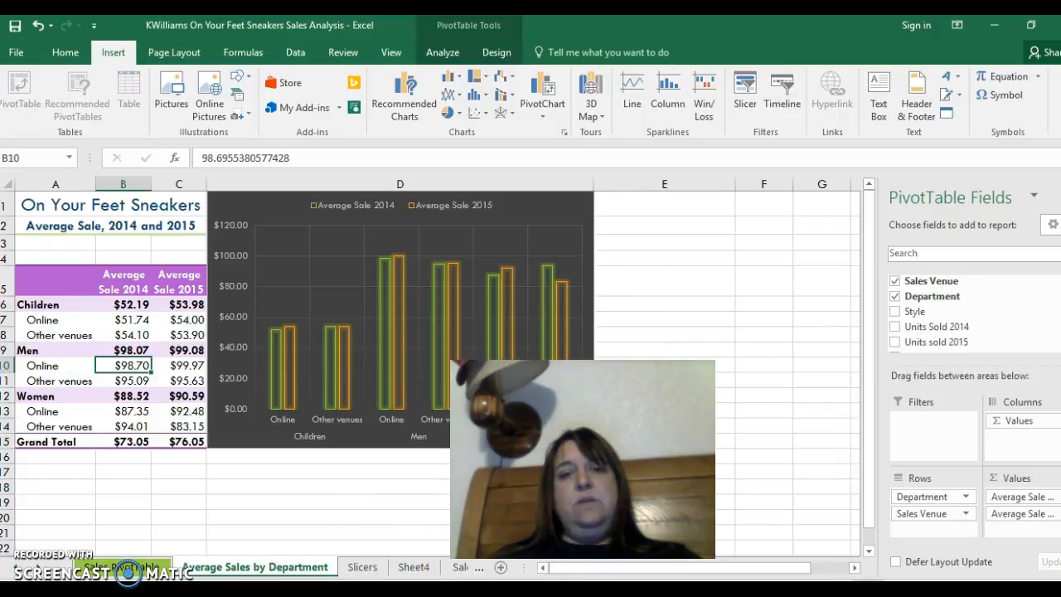
{"action": "left_click", "coordinate": [549, 110]}
{"action": "left_click", "coordinate": [572, 133]}
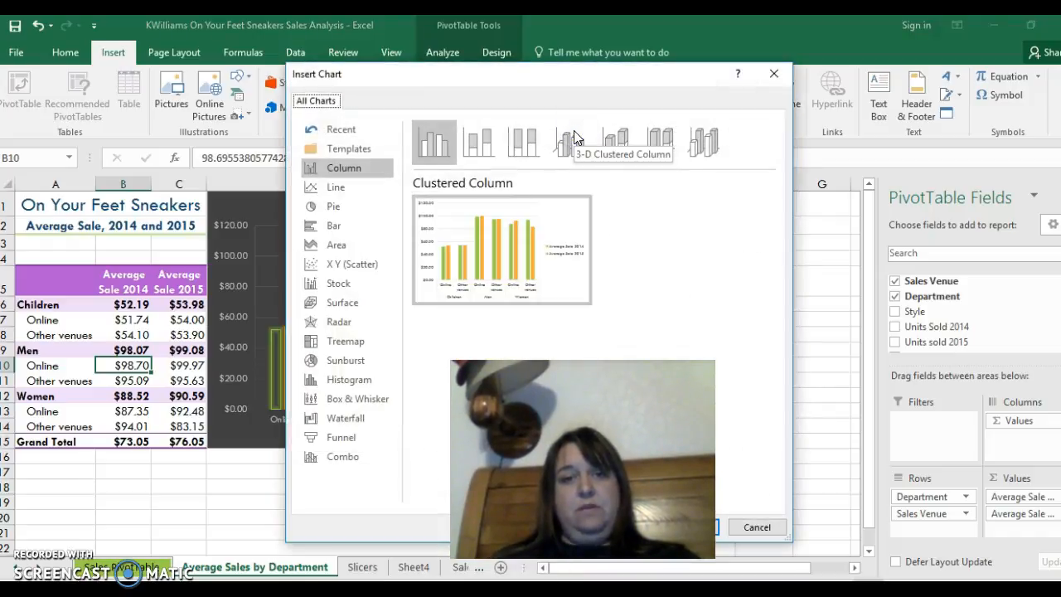
{"action": "mouse_move", "coordinate": [517, 217]}
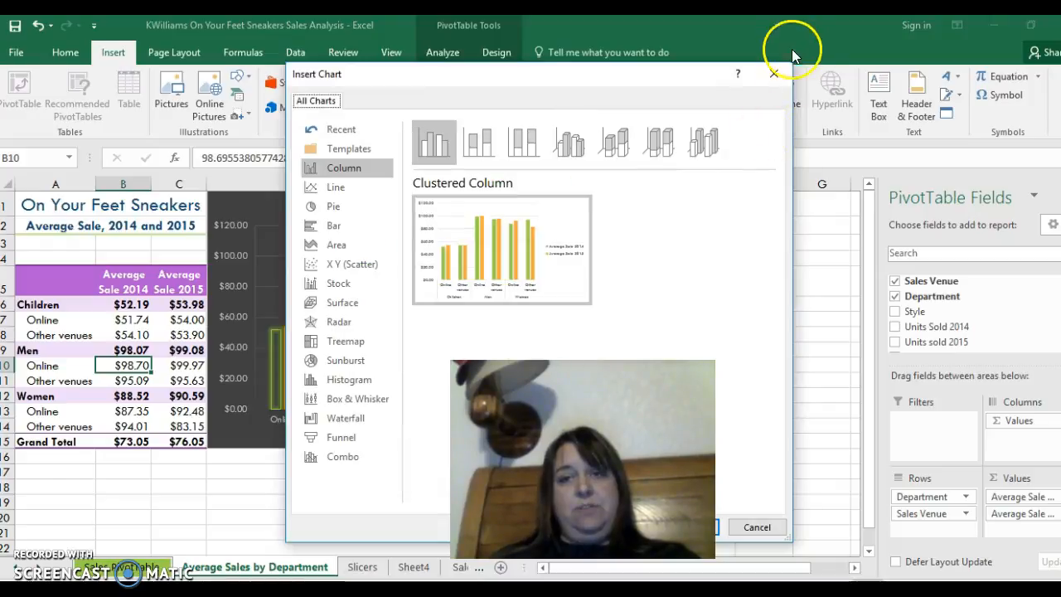
{"action": "left_click", "coordinate": [775, 73]}
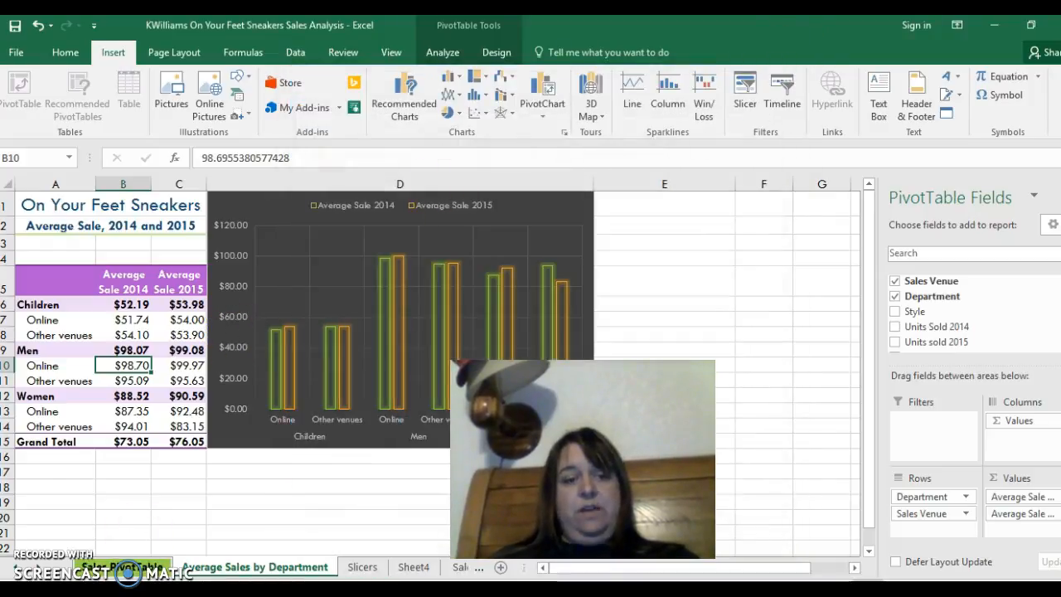
- Open the Total Sales PivotChart Report sheet and select the 2015 sales column series
{"action": "left_click", "coordinate": [18, 567]}
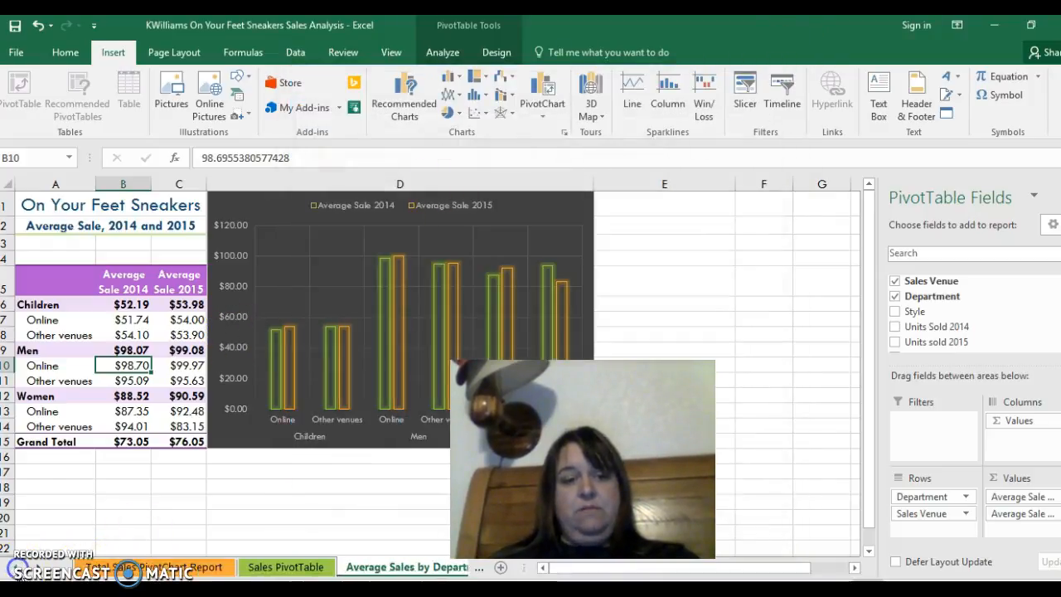
{"action": "left_click", "coordinate": [123, 567]}
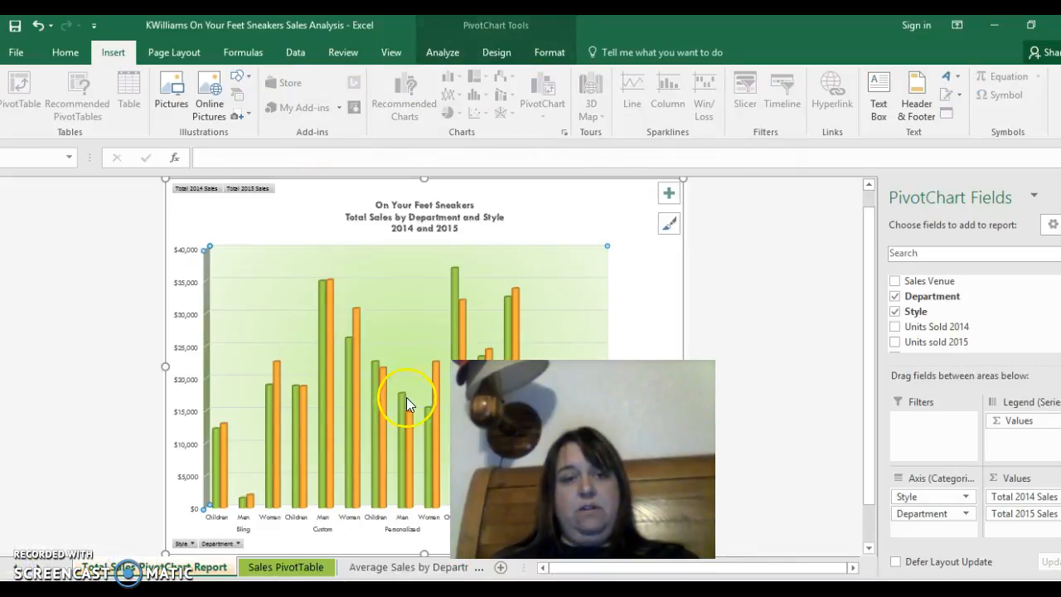
{"action": "left_click", "coordinate": [358, 371]}
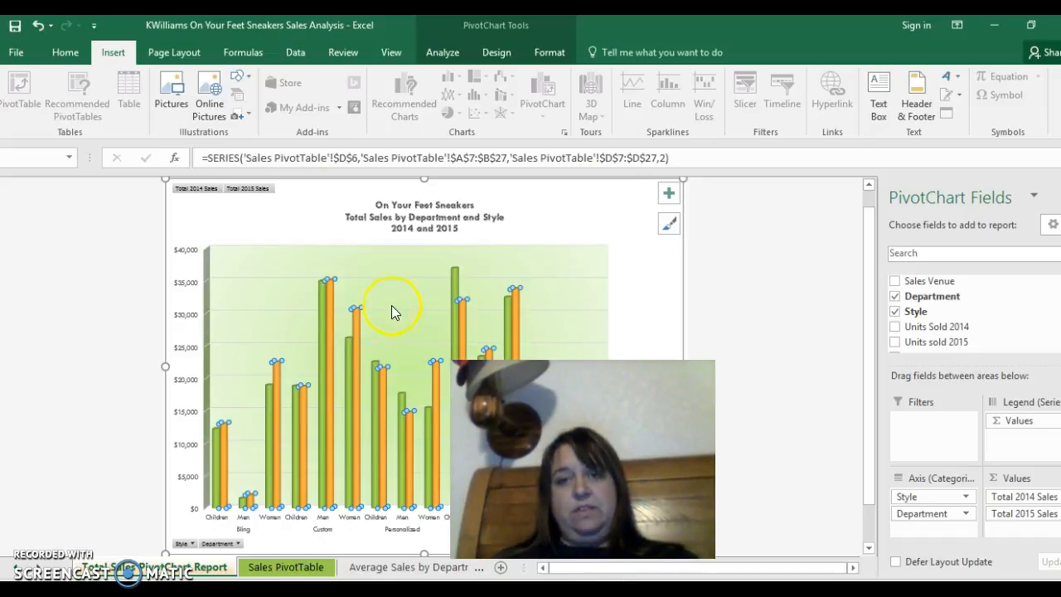
- Examine the effects, fill and border options of the 2015 data point for Women in Custom style, and close its formatting options
{"action": "double_click", "coordinate": [355, 321]}
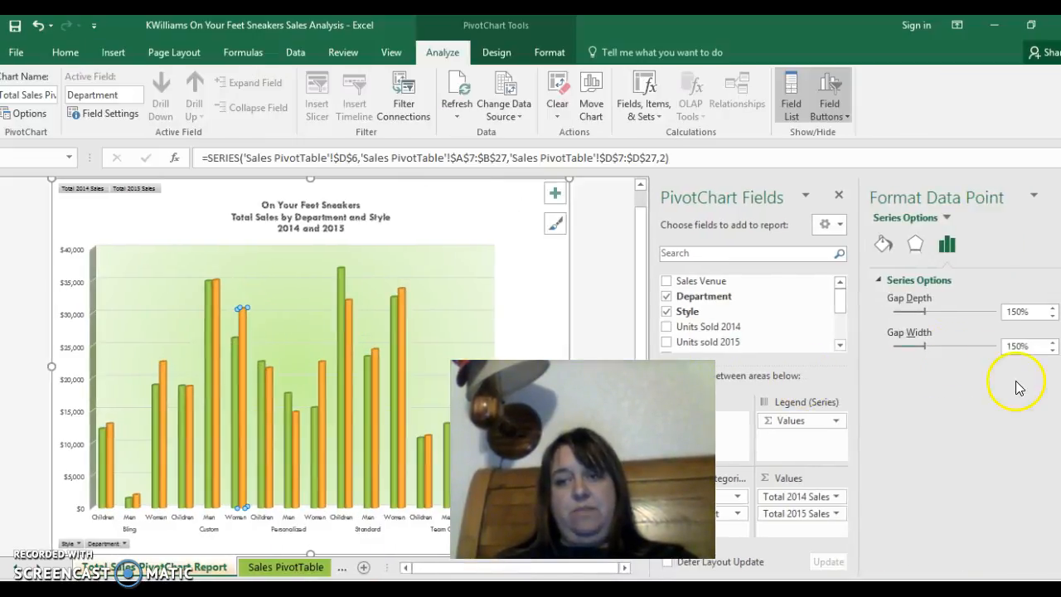
{"action": "left_click", "coordinate": [919, 247]}
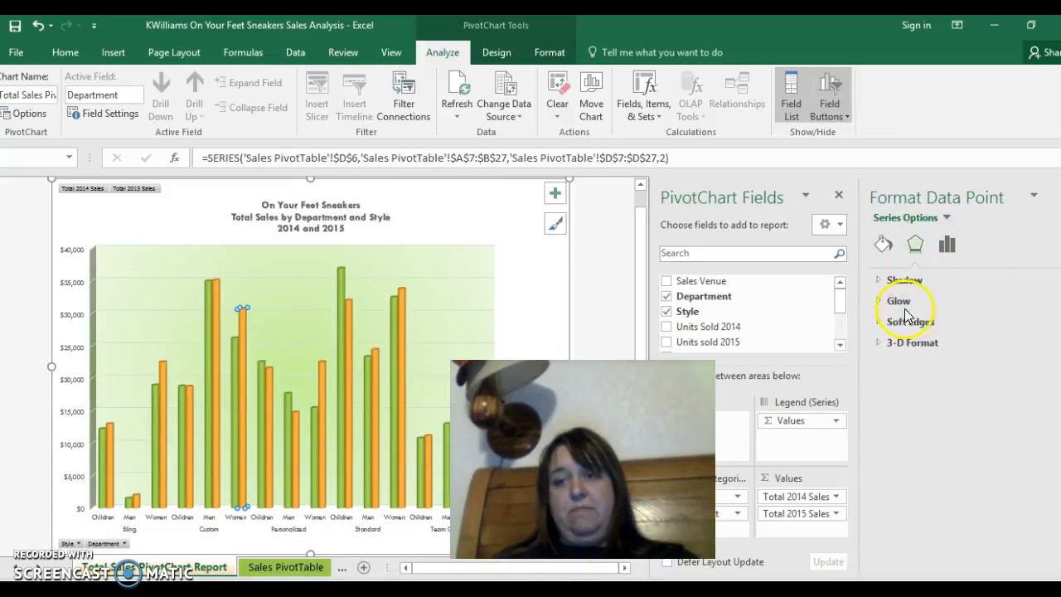
{"action": "left_click", "coordinate": [881, 321]}
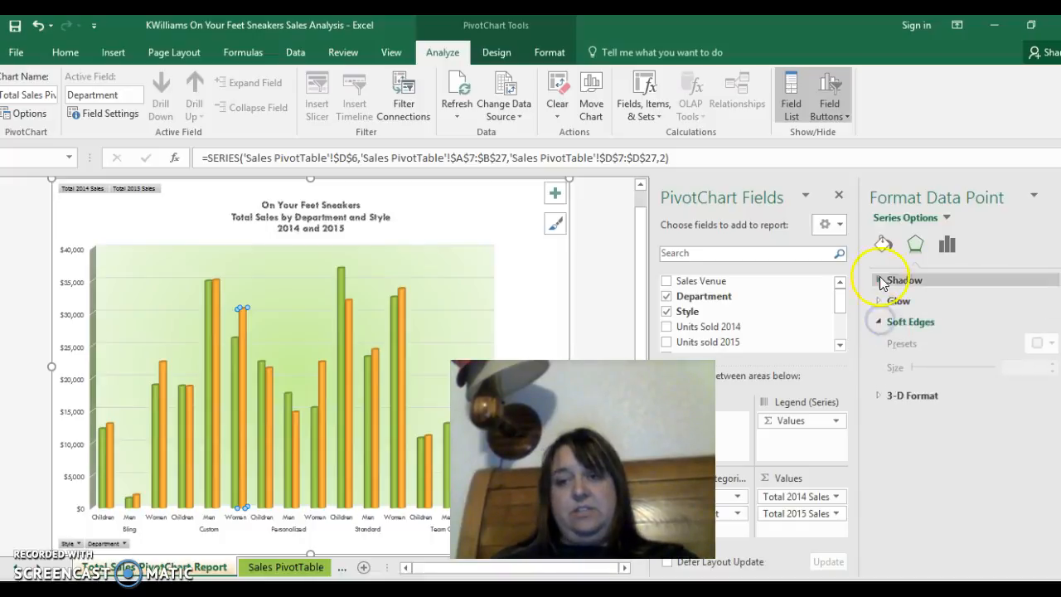
{"action": "left_click", "coordinate": [883, 245]}
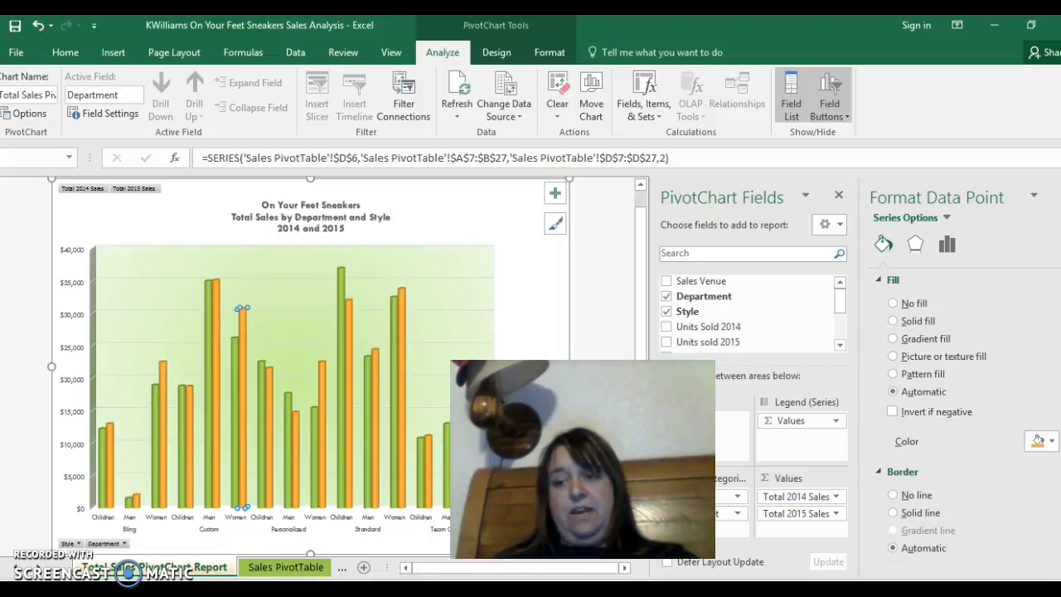
{"action": "scroll", "coordinate": [962, 415], "scroll_direction": "down", "scroll_amount": 5}
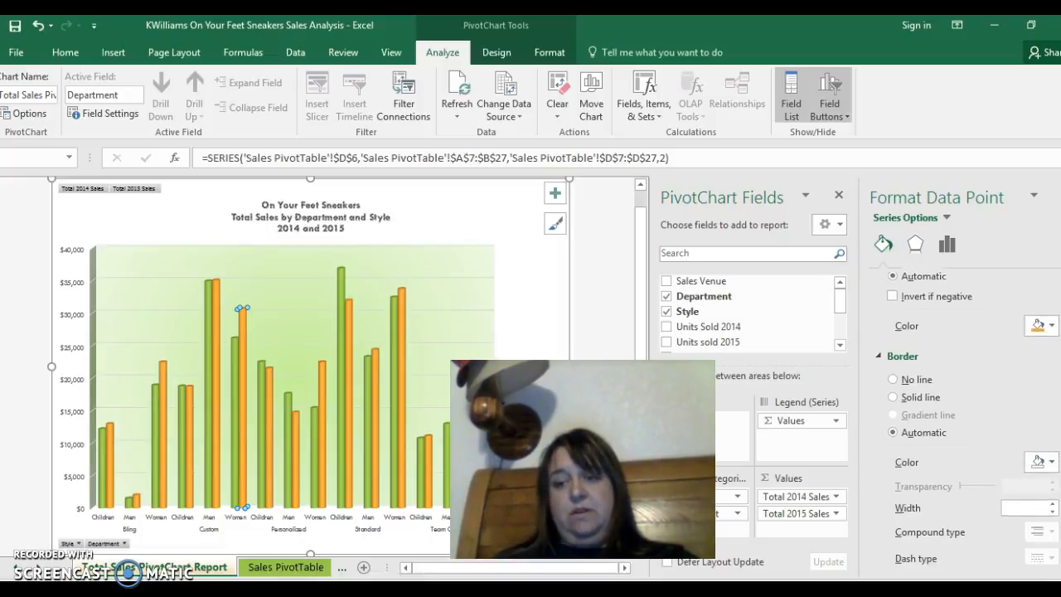
{"action": "scroll", "coordinate": [962, 414], "scroll_direction": "down", "scroll_amount": 4}
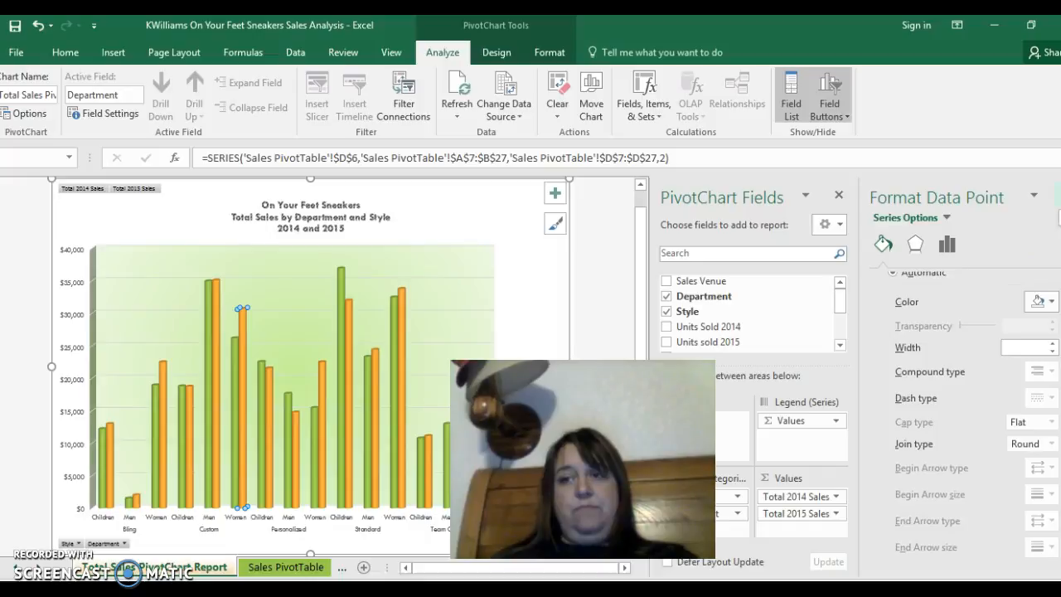
{"action": "left_click", "coordinate": [1060, 195]}
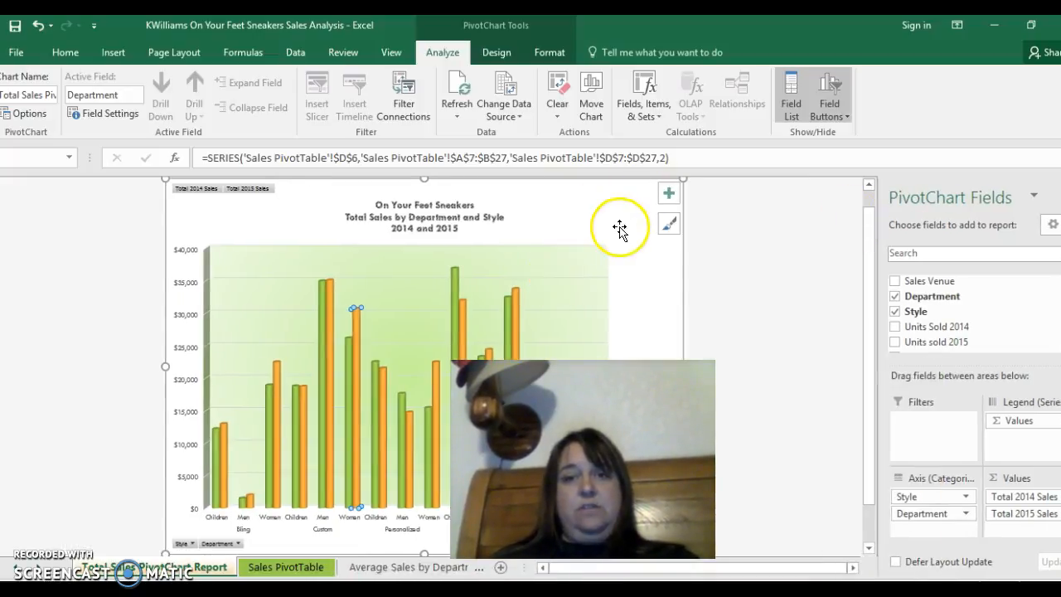
- Preview the chart styles available for the Total Sales PivotChart, and leave the chart without applying a new style or chart type
{"action": "left_click", "coordinate": [620, 229]}
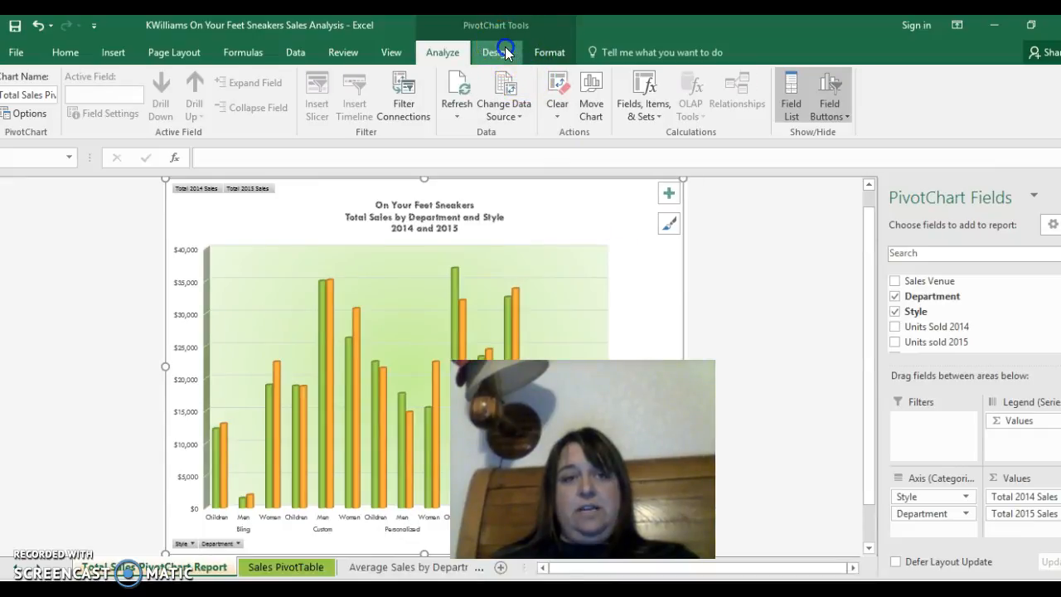
{"action": "left_click", "coordinate": [502, 52]}
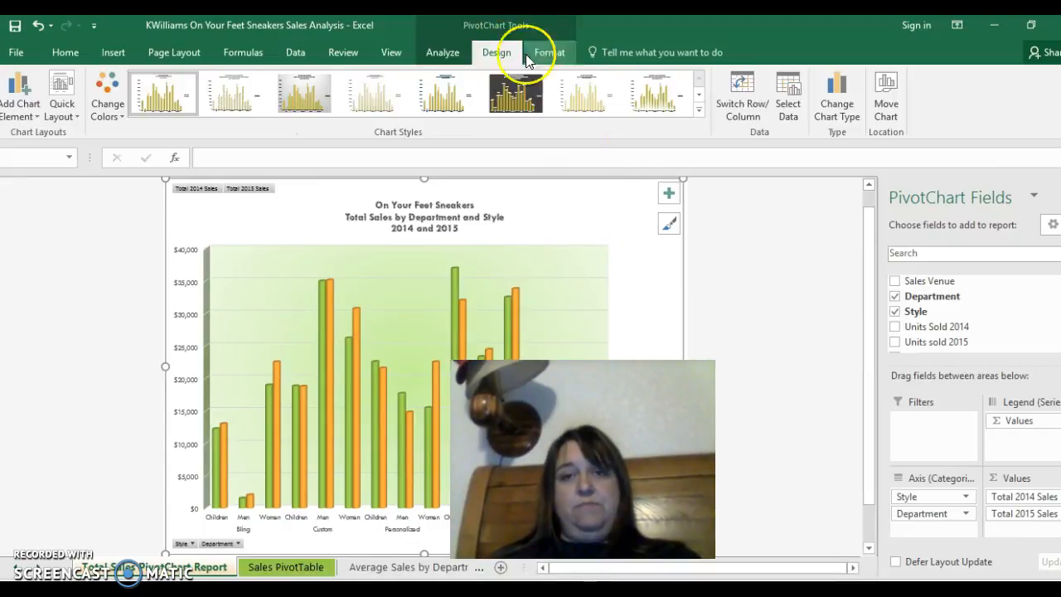
{"action": "left_click", "coordinate": [699, 110]}
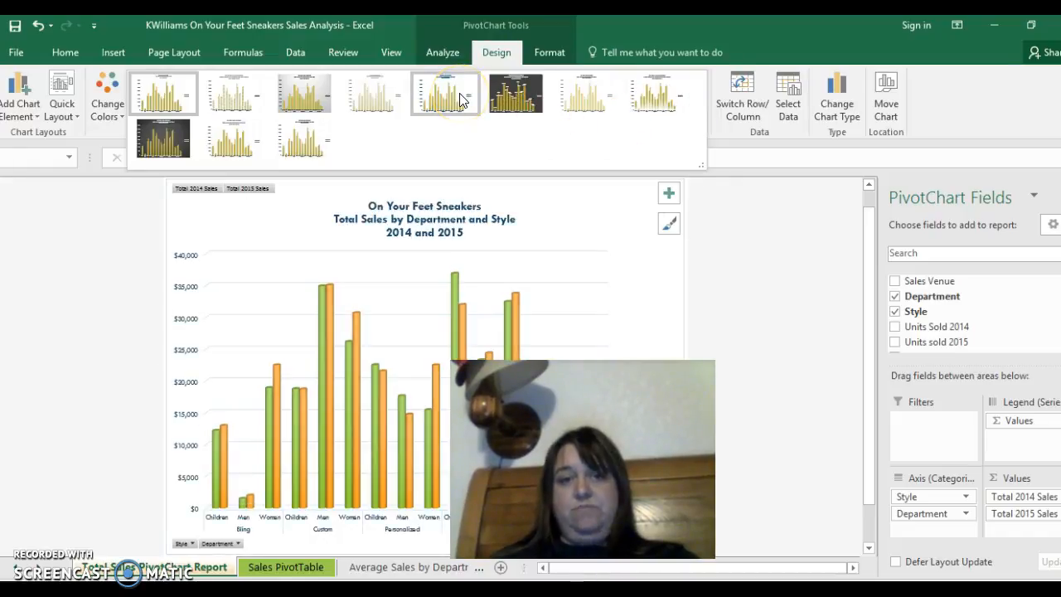
{"action": "left_click", "coordinate": [512, 93]}
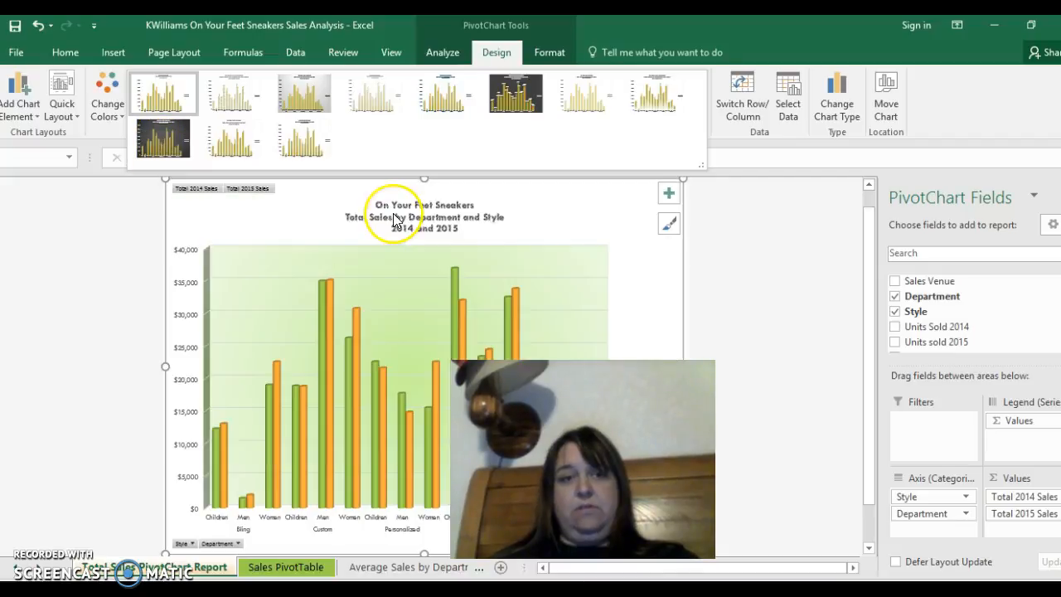
{"action": "left_click", "coordinate": [735, 289]}
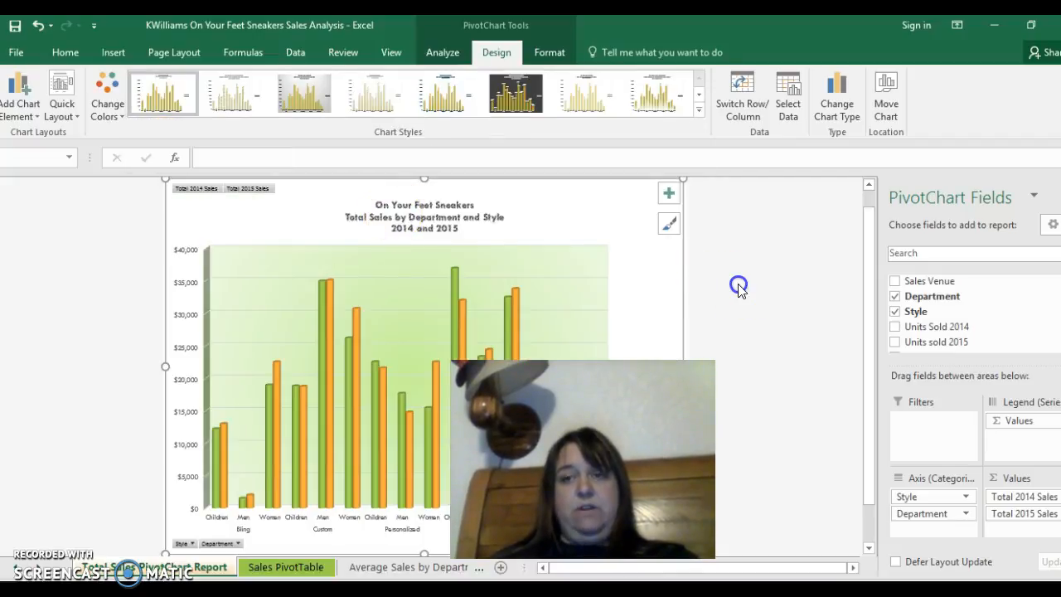
{"action": "left_click", "coordinate": [846, 94]}
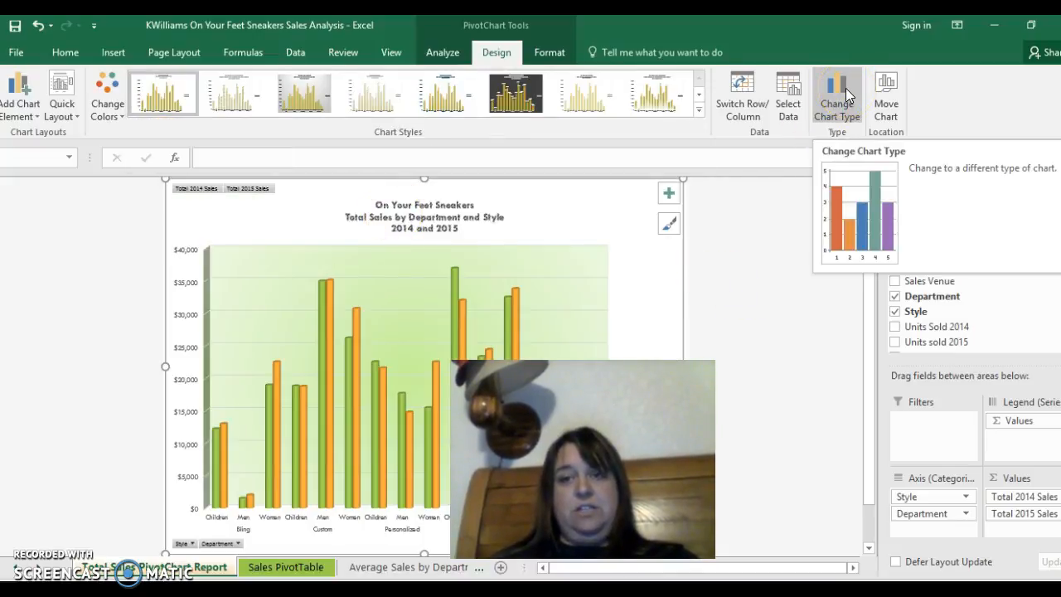
{"action": "left_click", "coordinate": [772, 255]}
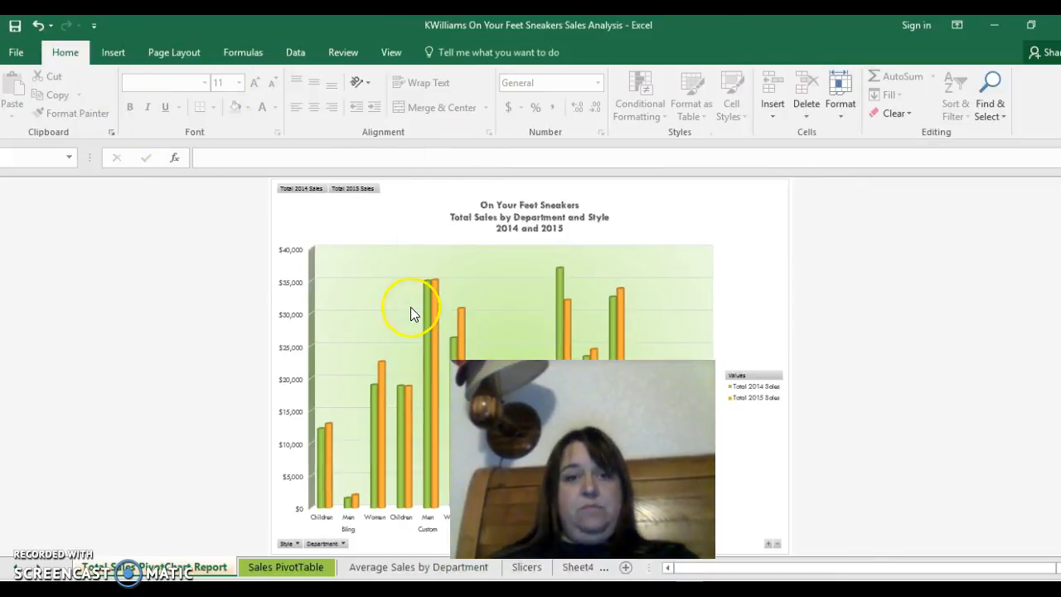
- Recolor the Total Sales PivotChart with the fourth Colorful palette, which starts with teal and blue
{"action": "left_click", "coordinate": [410, 306]}
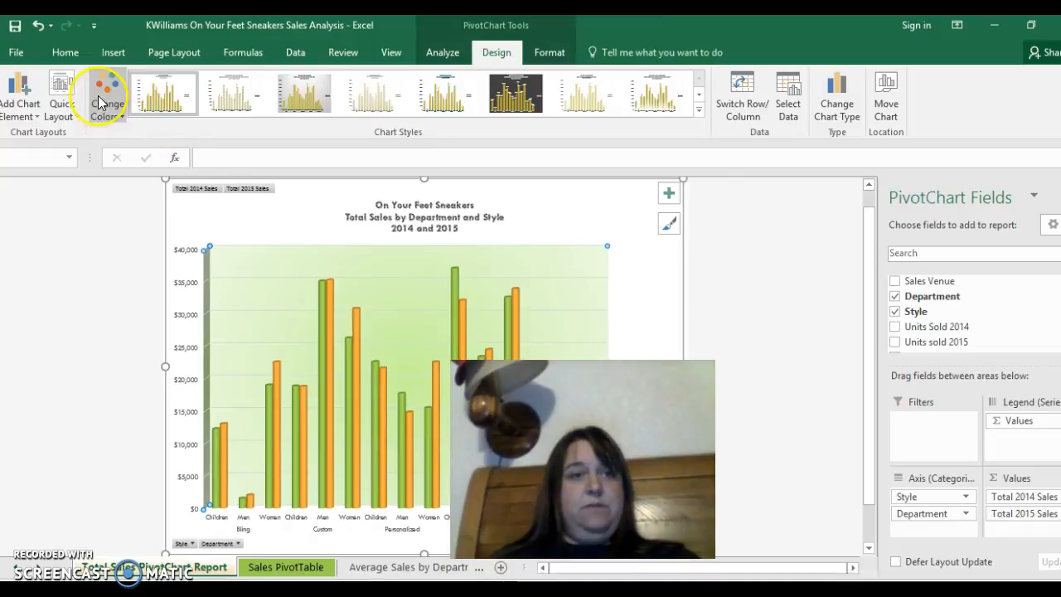
{"action": "left_click", "coordinate": [102, 107]}
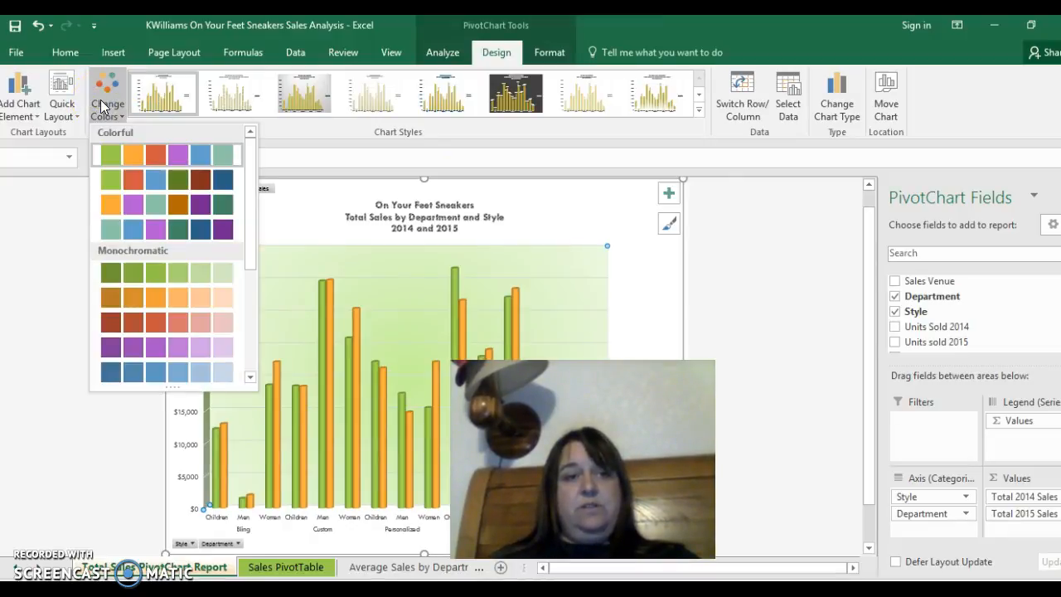
{"action": "left_click", "coordinate": [123, 221]}
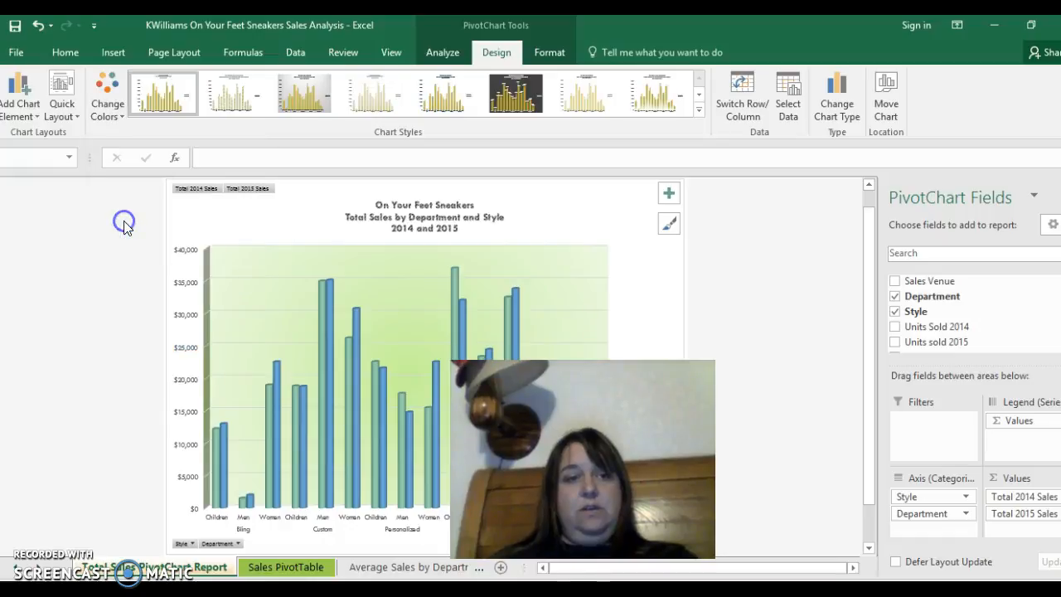
- Review the chart title and data label options for the PivotChart, and leave without adding an element
{"action": "left_click", "coordinate": [33, 116]}
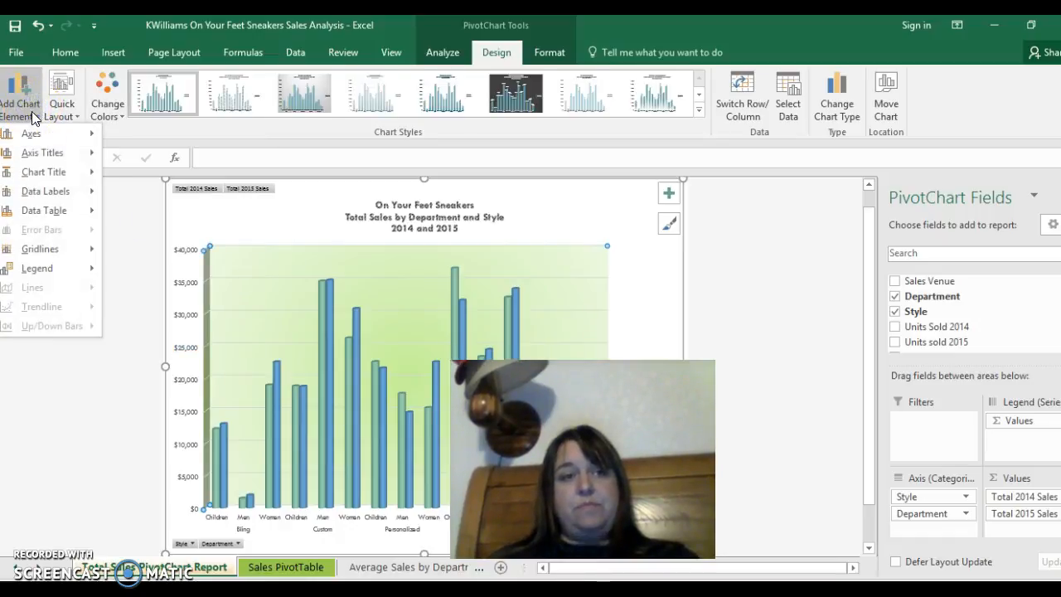
{"action": "left_click", "coordinate": [37, 173]}
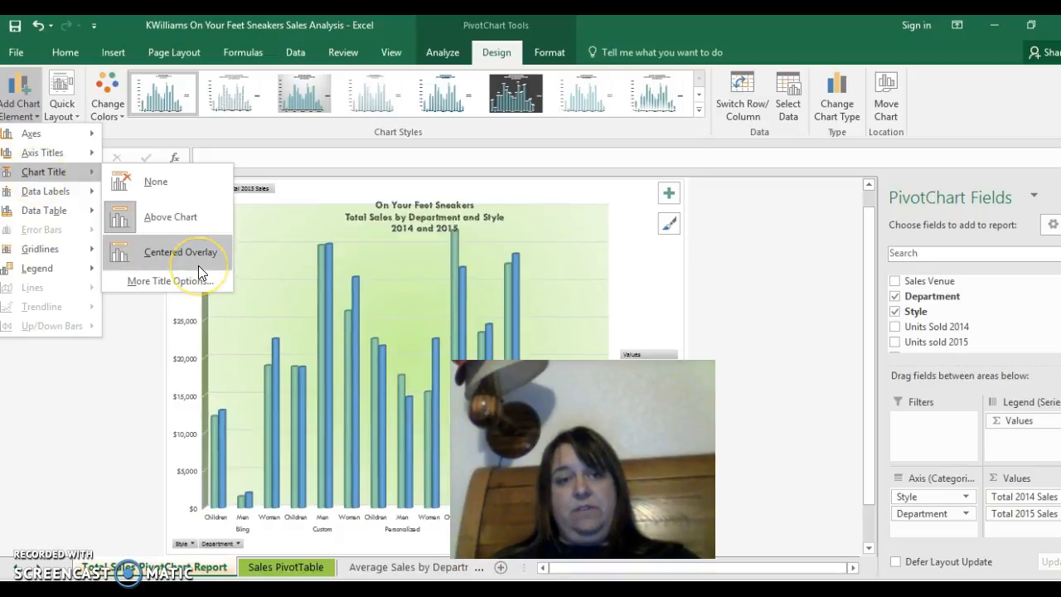
{"action": "mouse_move", "coordinate": [54, 191]}
{"action": "left_click", "coordinate": [82, 437]}
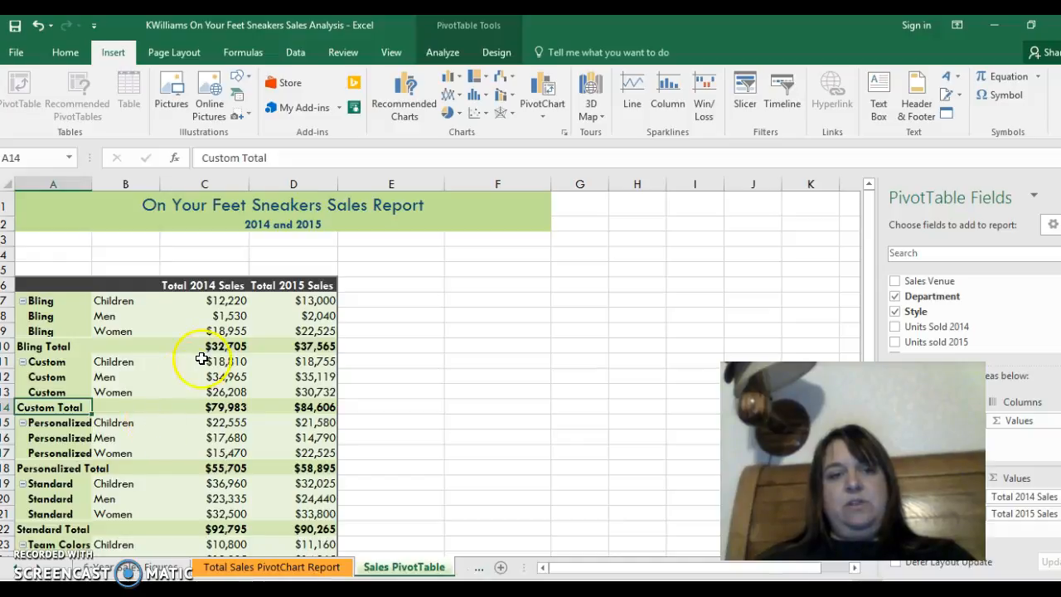
- Insert Sales Venue, Department and Style slicers for the PivotTable on the Sales PivotTable sheet
{"action": "left_click", "coordinate": [755, 96]}
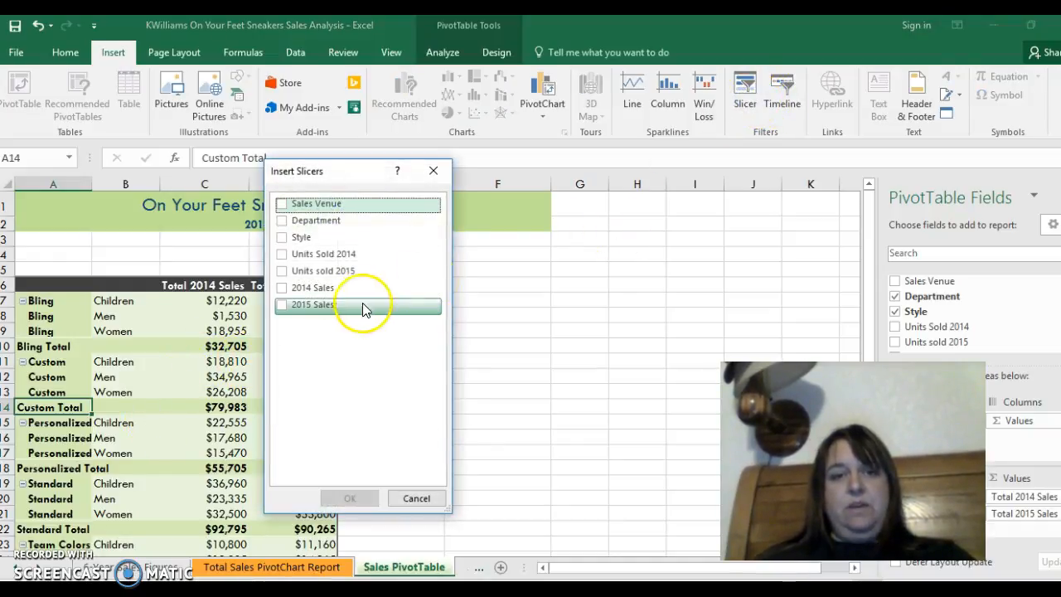
{"action": "left_click", "coordinate": [283, 205]}
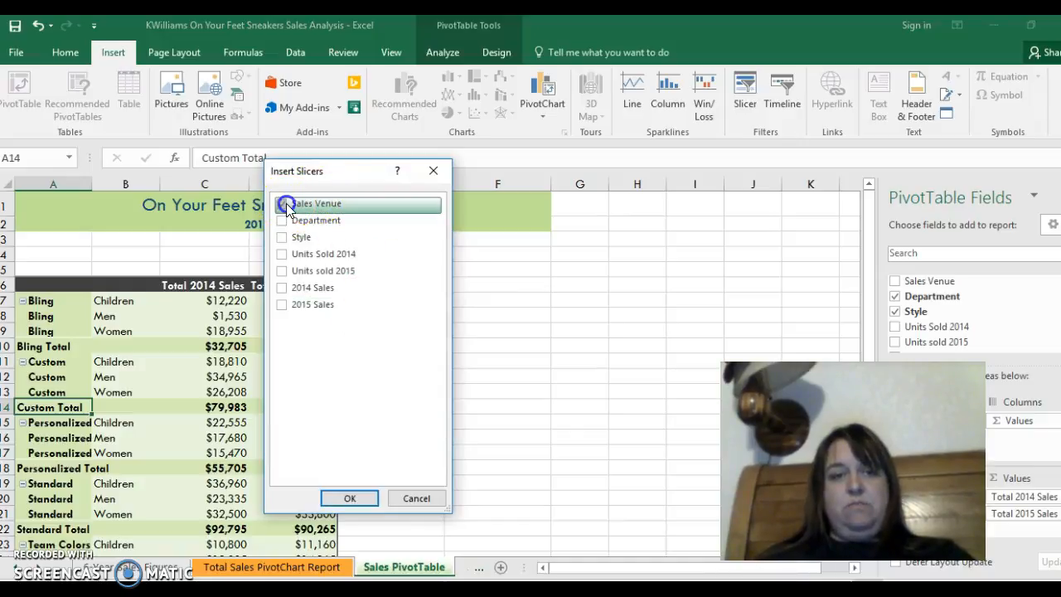
{"action": "left_click", "coordinate": [282, 220]}
{"action": "left_click", "coordinate": [284, 238]}
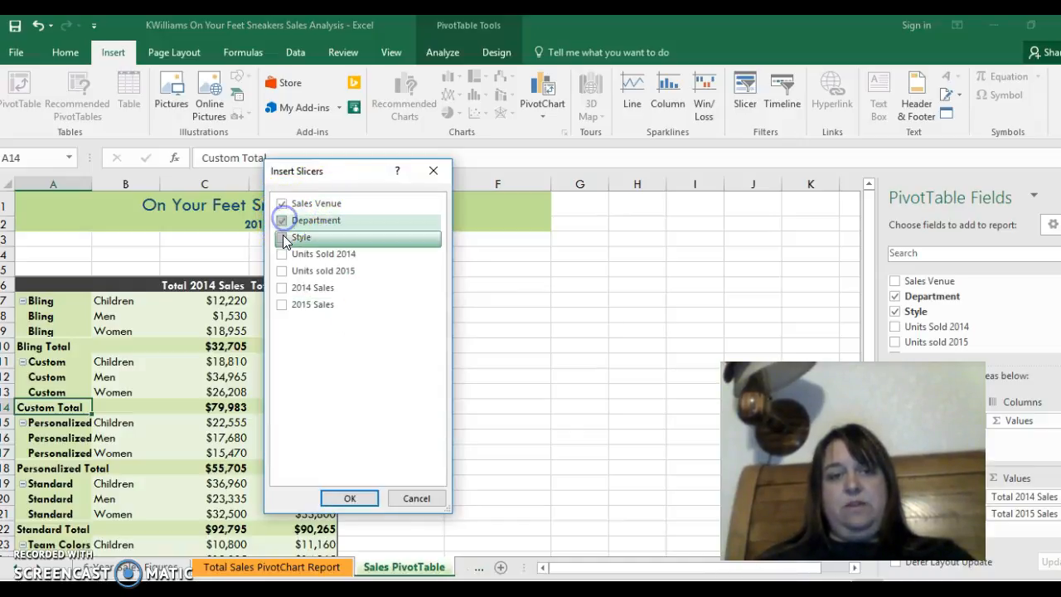
{"action": "left_click", "coordinate": [366, 496]}
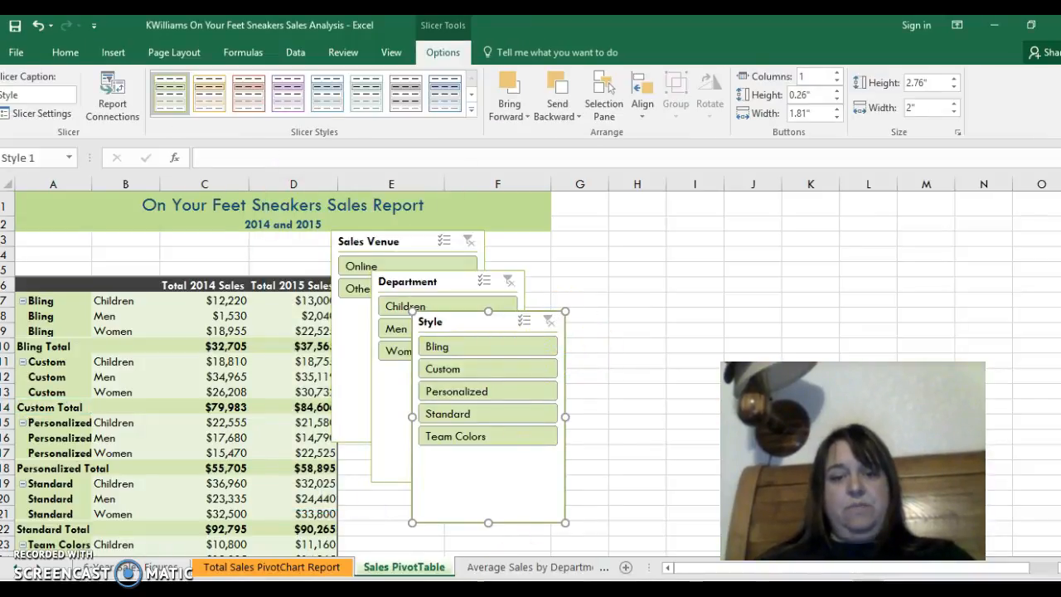
- Open the Slicers sheet with the average sale PivotTable and chart
{"action": "left_click", "coordinate": [37, 570]}
{"action": "left_click", "coordinate": [37, 570]}
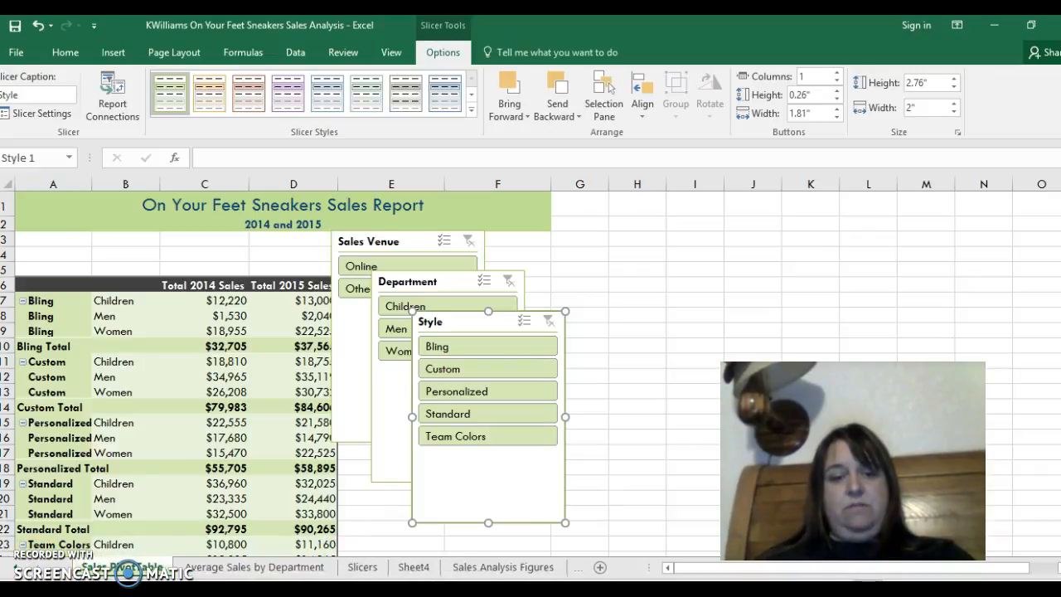
{"action": "left_click", "coordinate": [362, 567]}
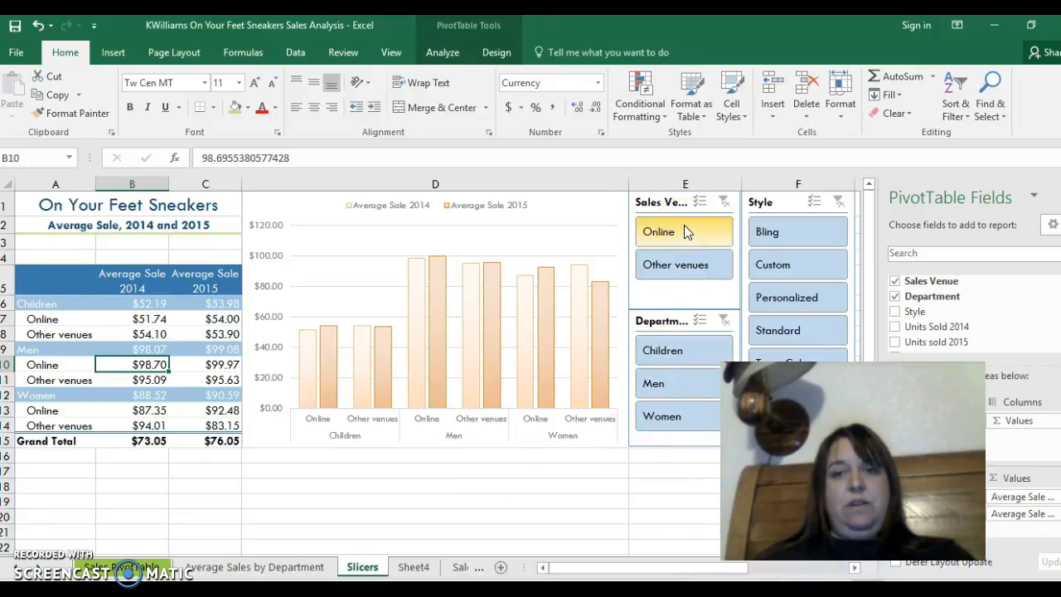
- Use the slicers to filter average sales to Bling, Other venues and Women, and switch the Style filter to Personalized
{"action": "left_click", "coordinate": [825, 235]}
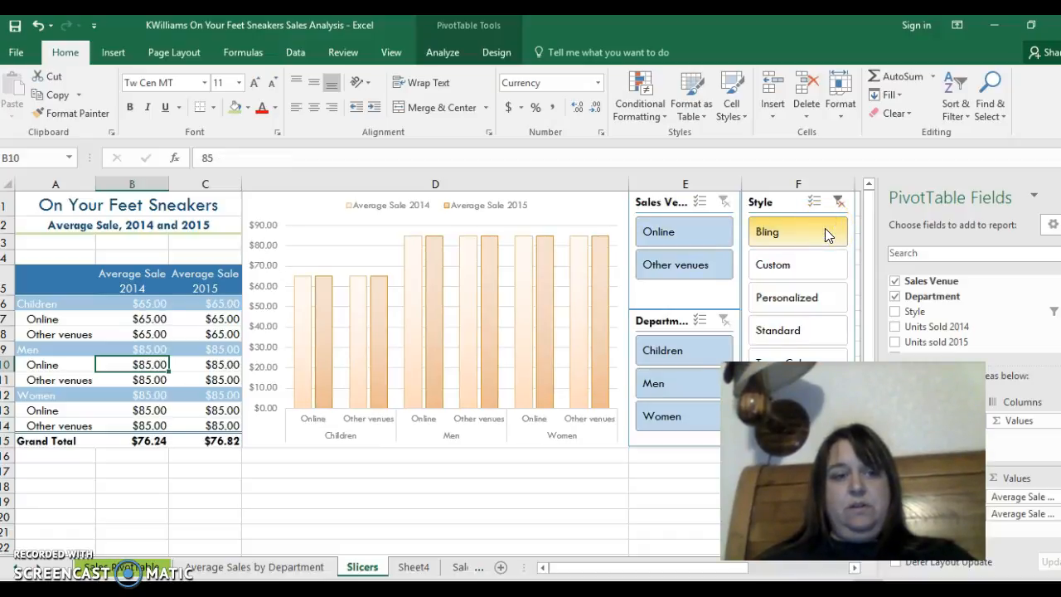
{"action": "left_click", "coordinate": [702, 266]}
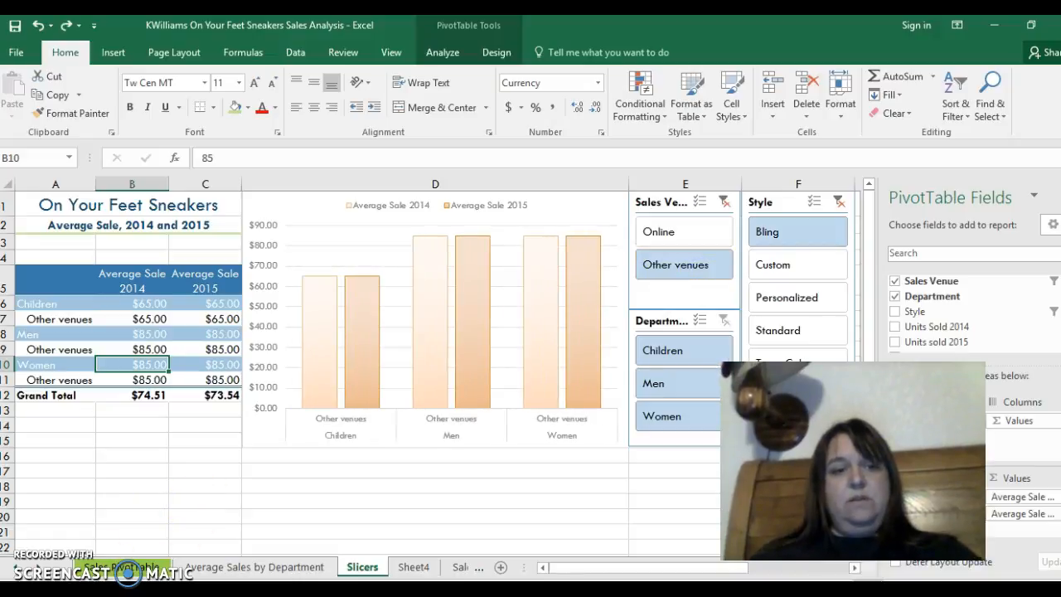
{"action": "left_click", "coordinate": [694, 423]}
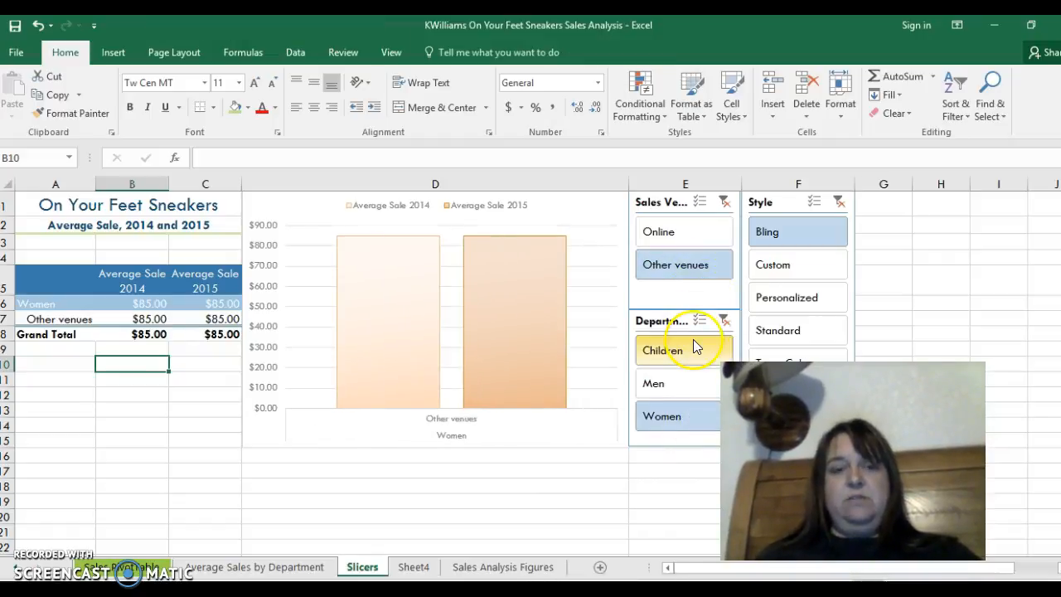
{"action": "left_click", "coordinate": [810, 312]}
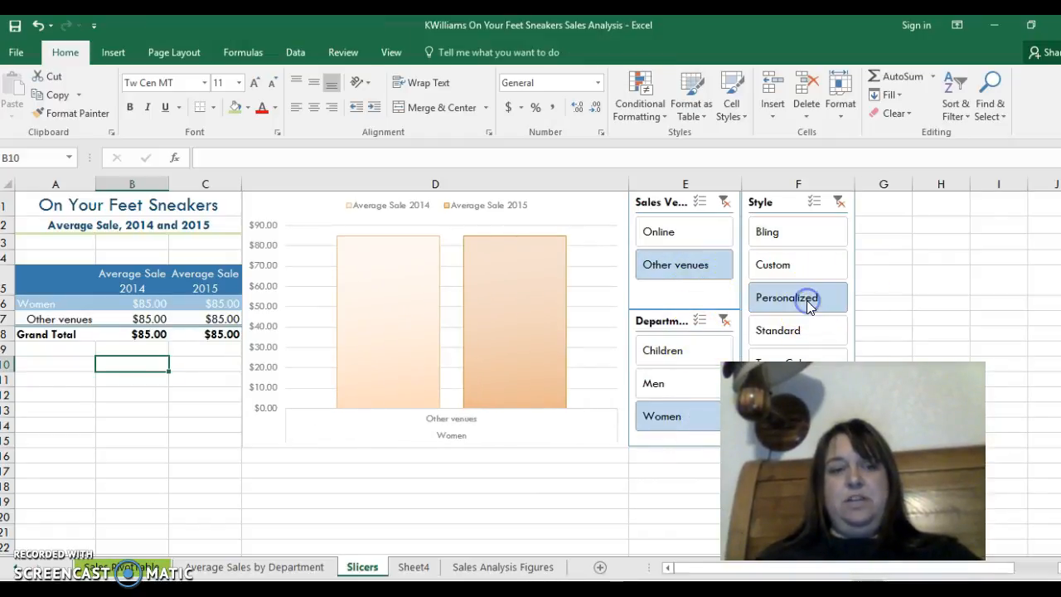